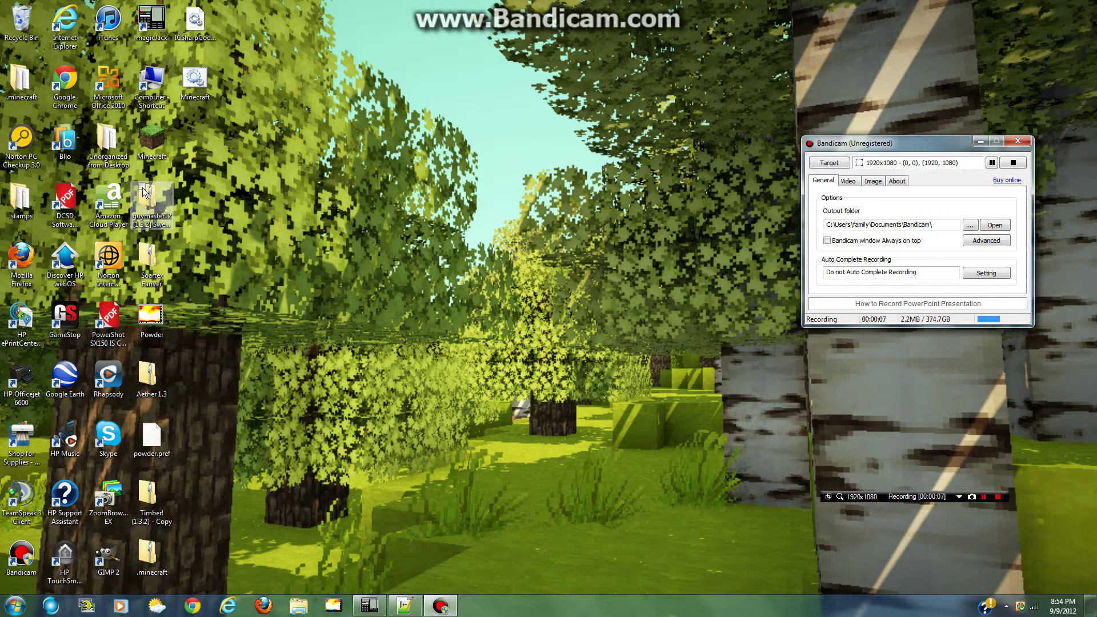
Step: Launch Minecraft from the desktop's Minecraft batch file and log in with the remembered account
double_click(195, 80)
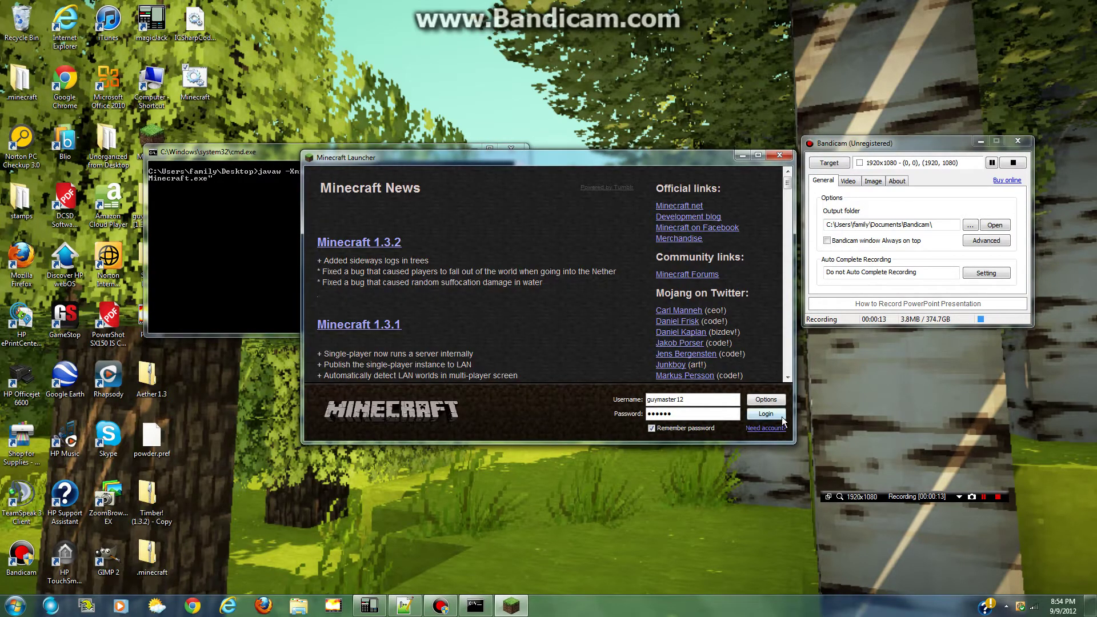
left_click(780, 415)
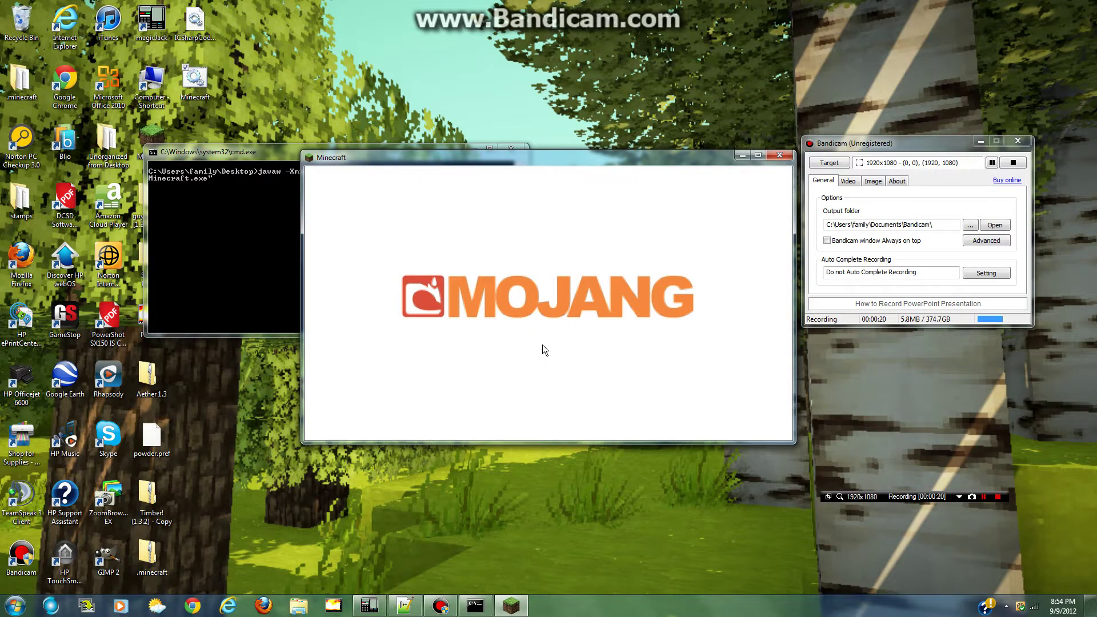
Step: Load the single-player world "New World-" dated 9/9/12 8:41 PM and resume the game
left_click(557, 297)
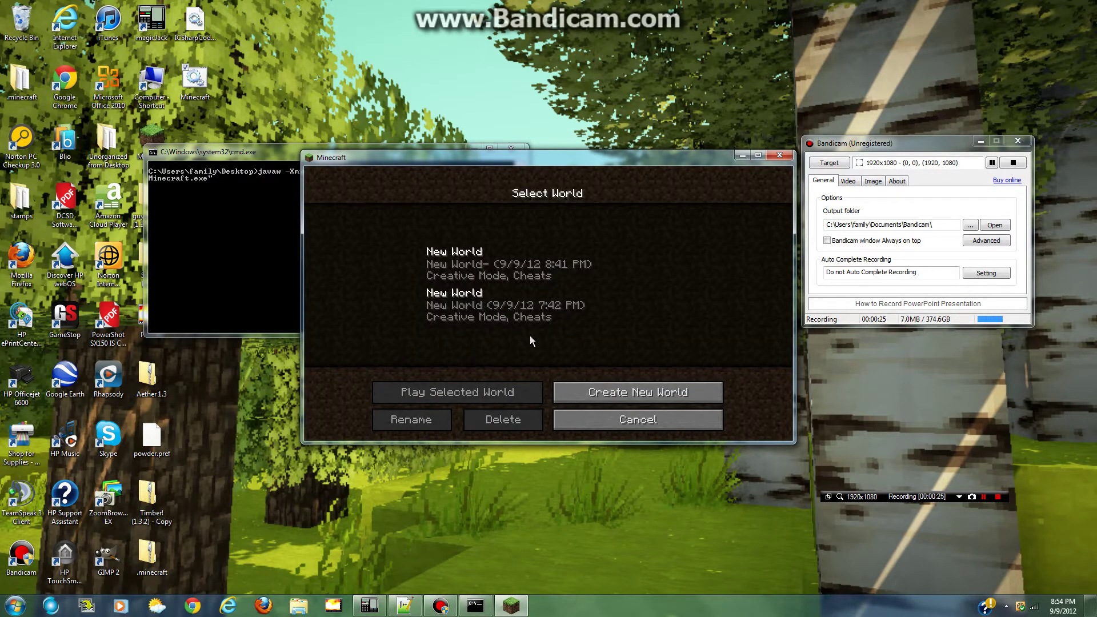
left_click(542, 269)
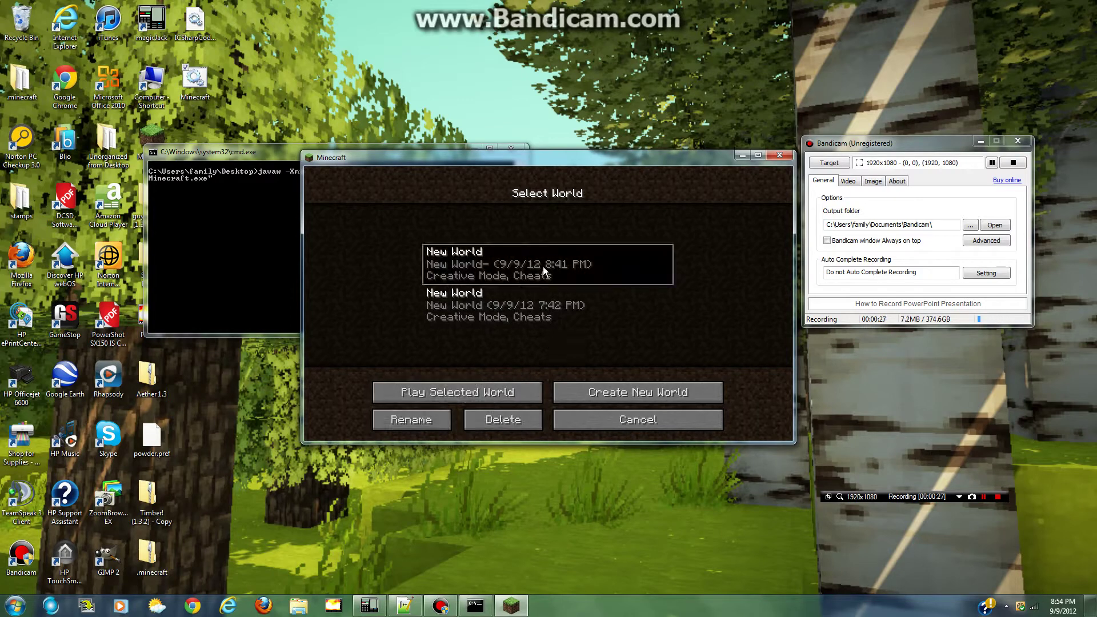
left_click(543, 266)
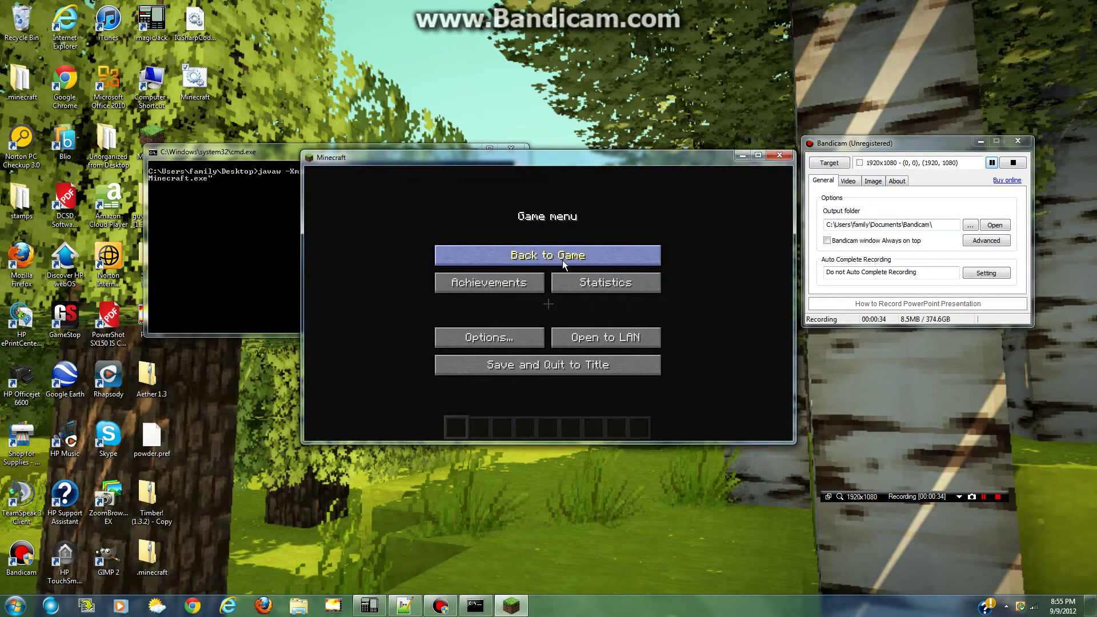
left_click(563, 257)
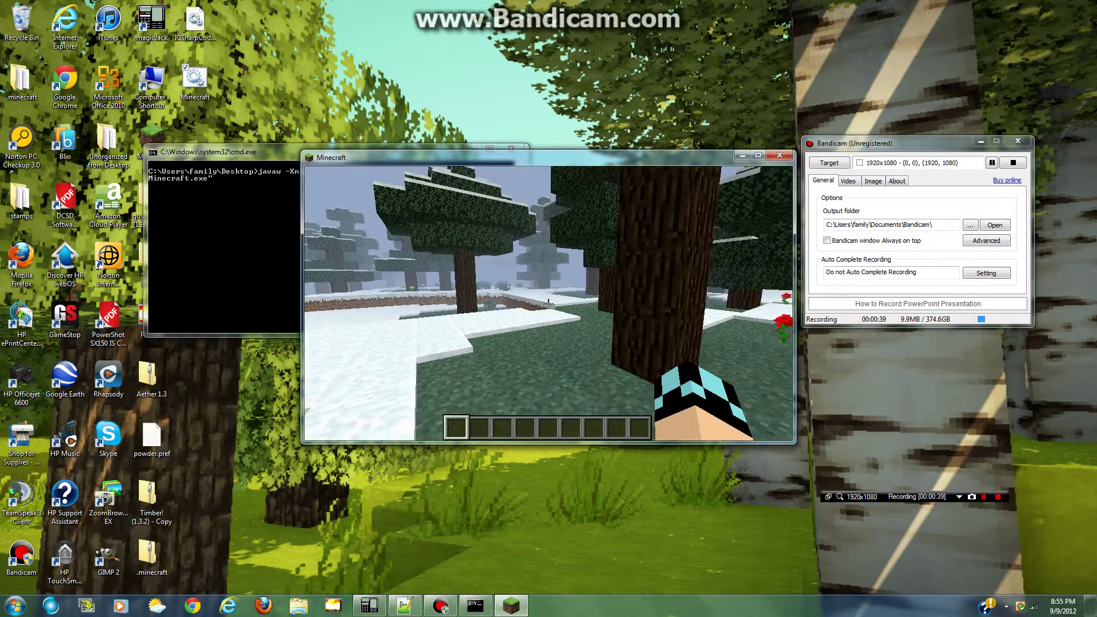
Step: Walk through the snowy forest and check the debug overlay for frame rate and allocated memory
key("w")
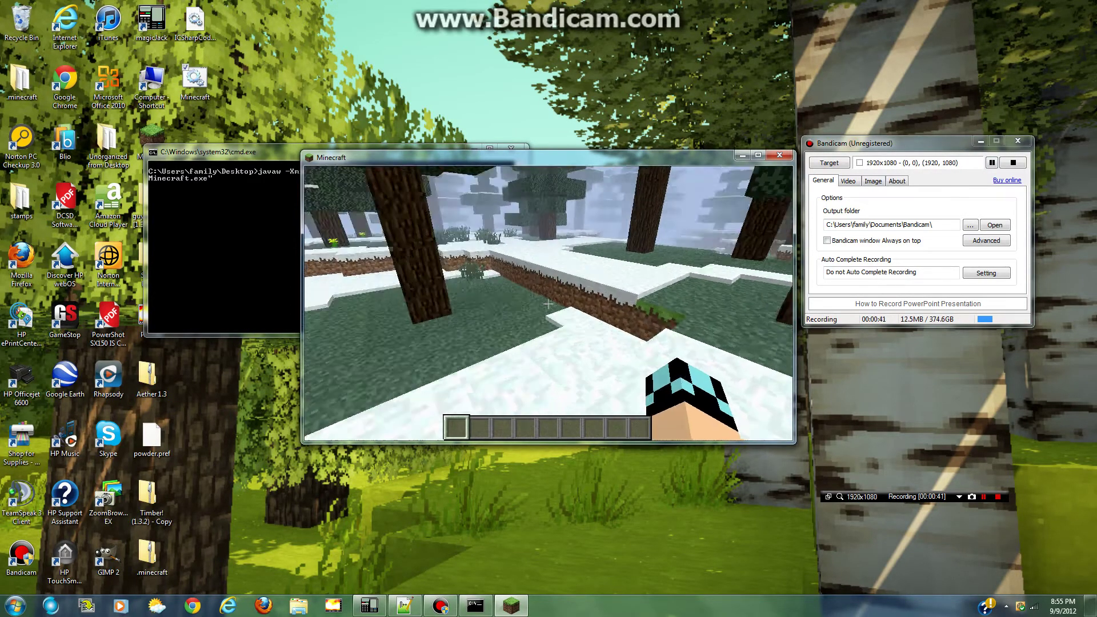
key("w")
key("space")
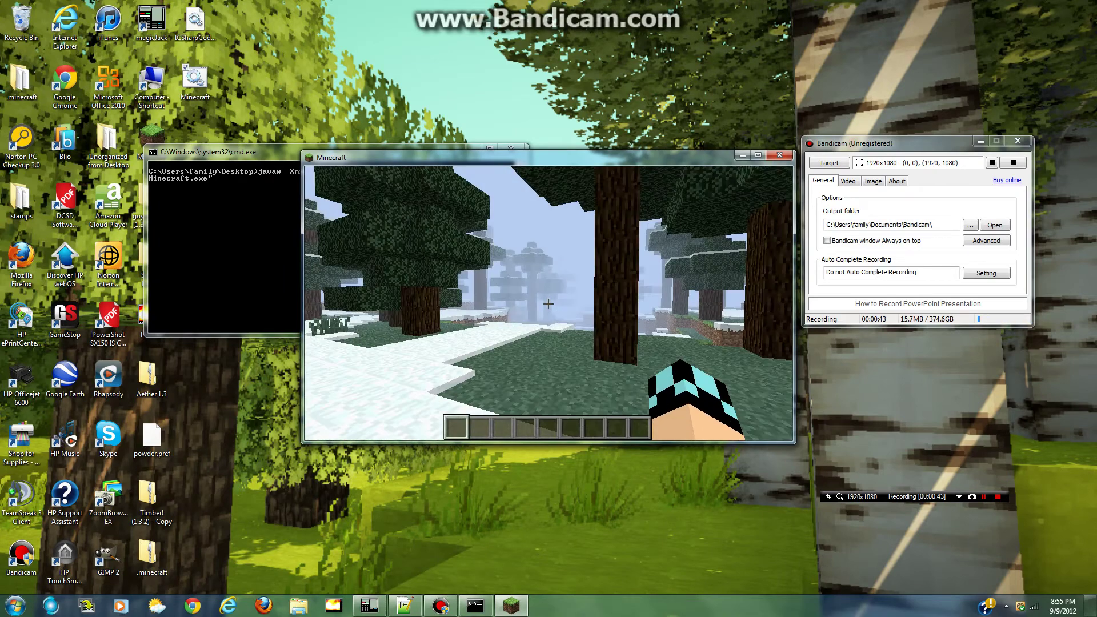
key("shift+F3")
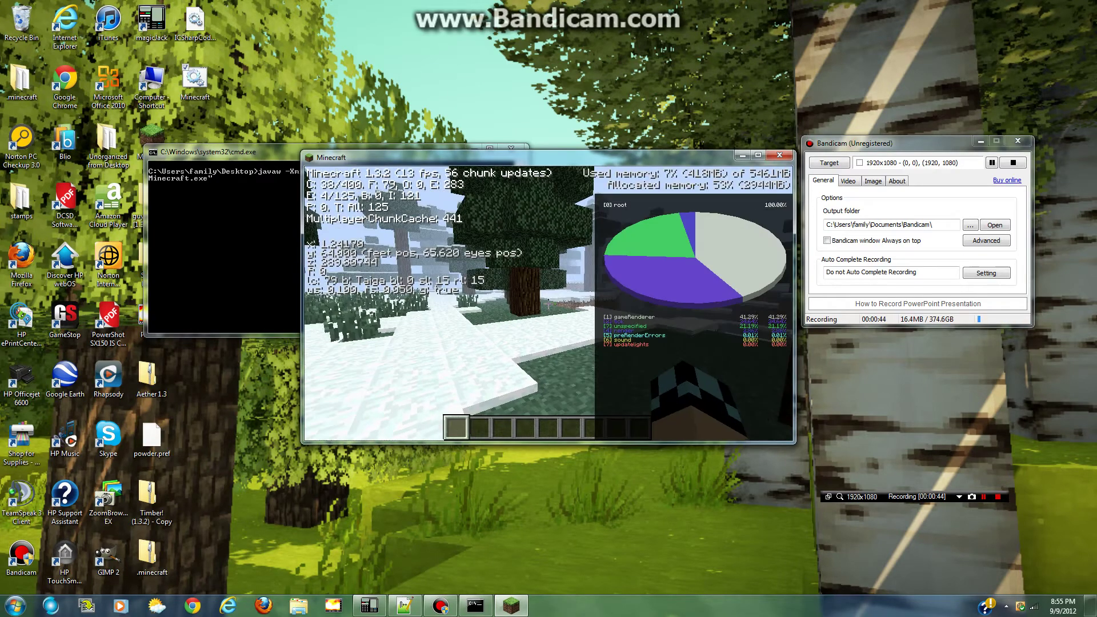
key("F3")
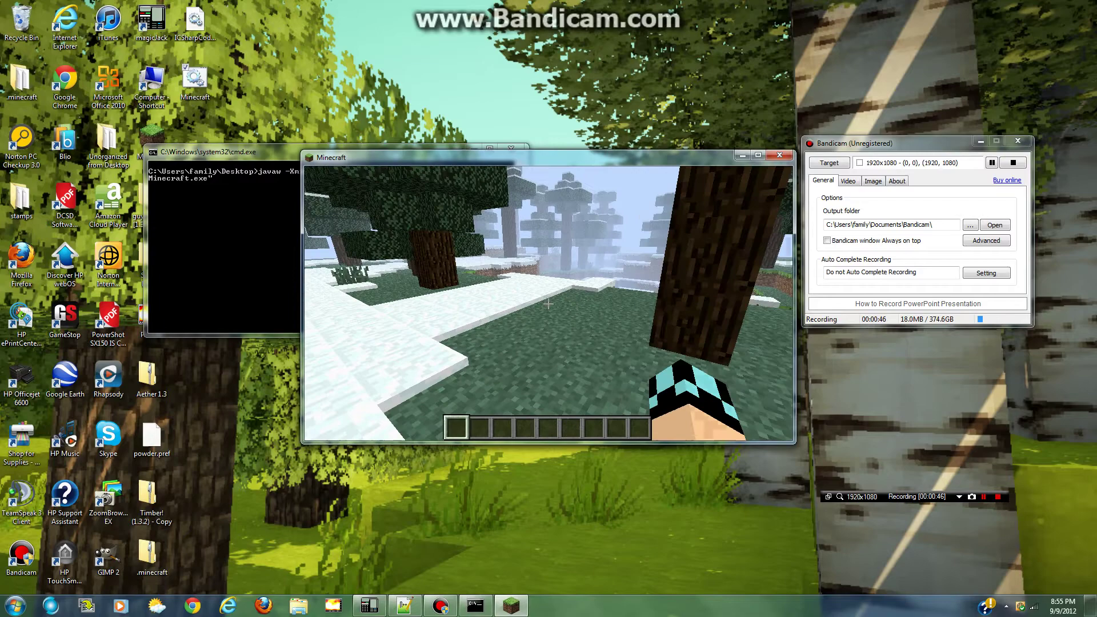
key("w")
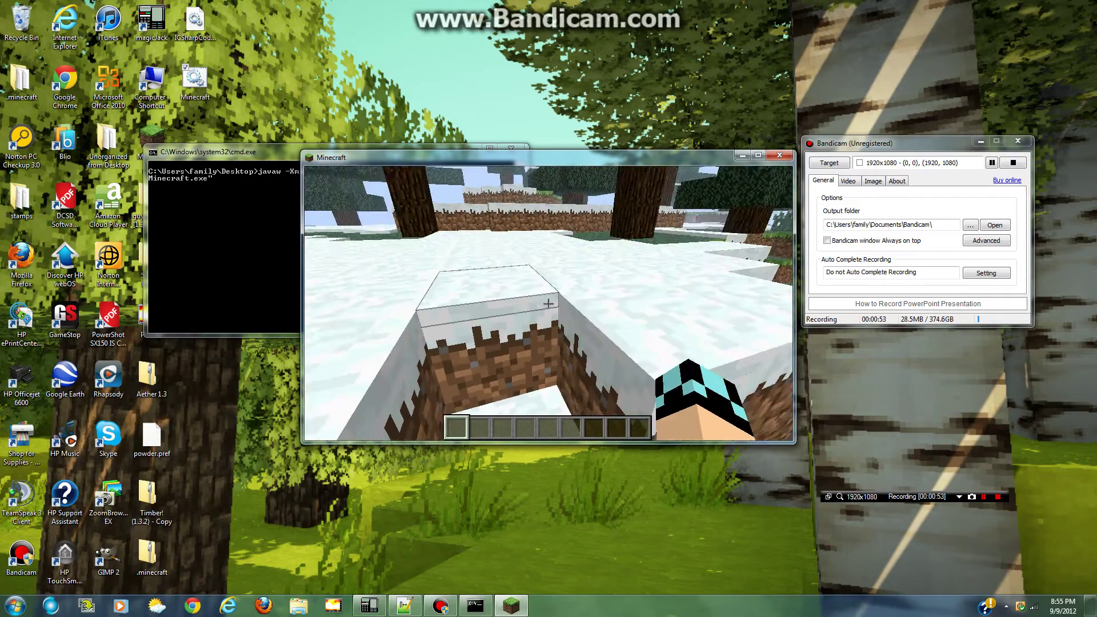
Step: Pause the game, review the Video Settings for graphics, render distance and performance, and return to the game
key("Escape")
left_click(991, 164)
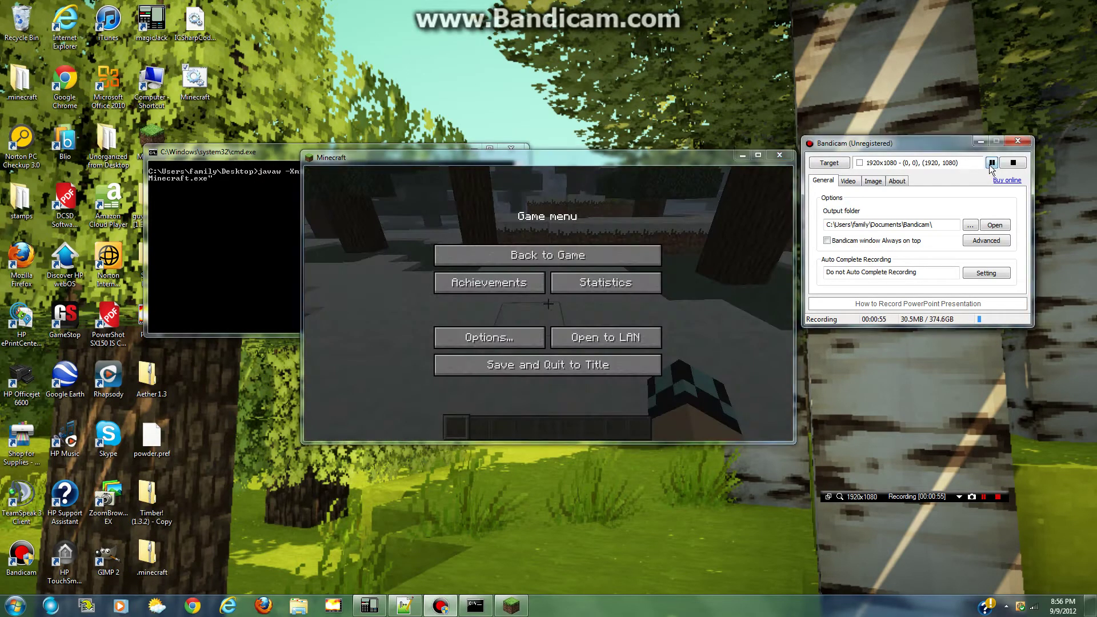
left_click(497, 344)
left_click(496, 343)
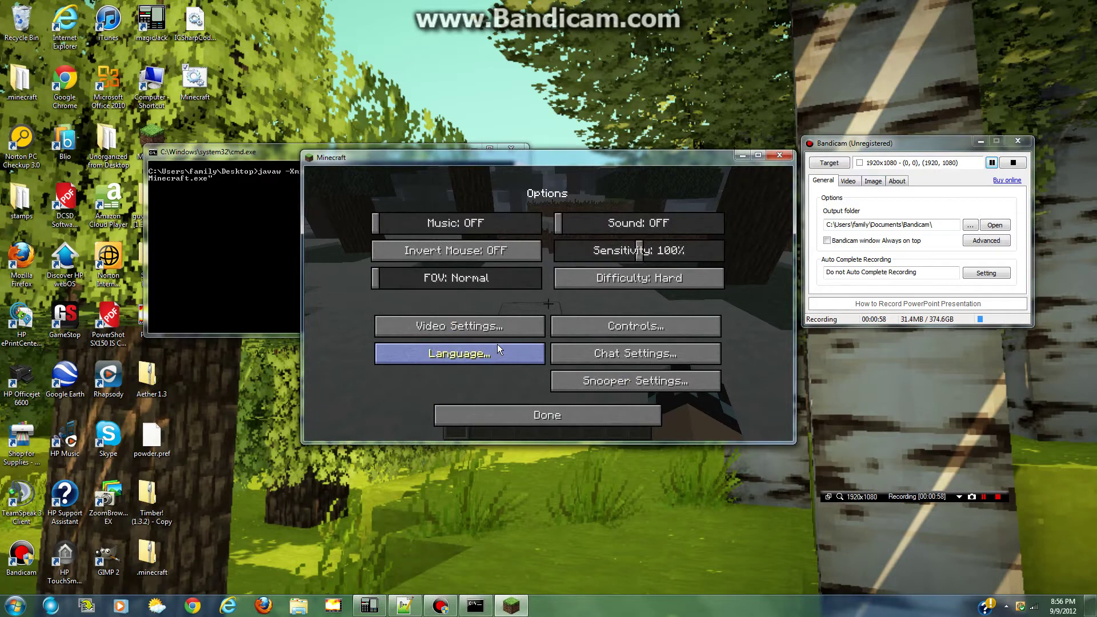
left_click(448, 338)
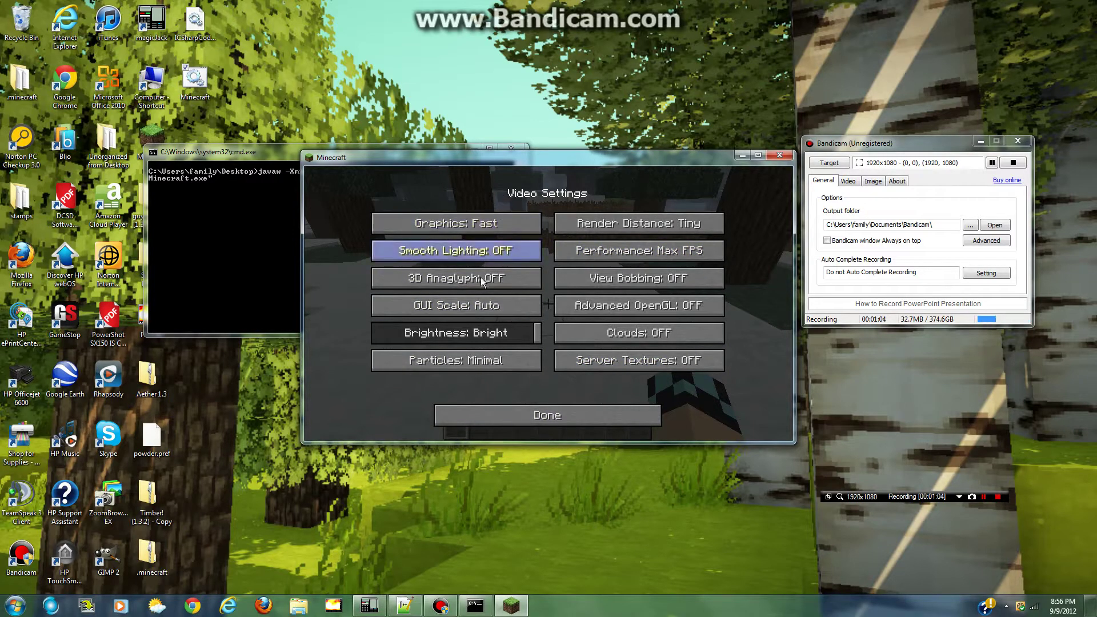
left_click(548, 415)
left_click(547, 412)
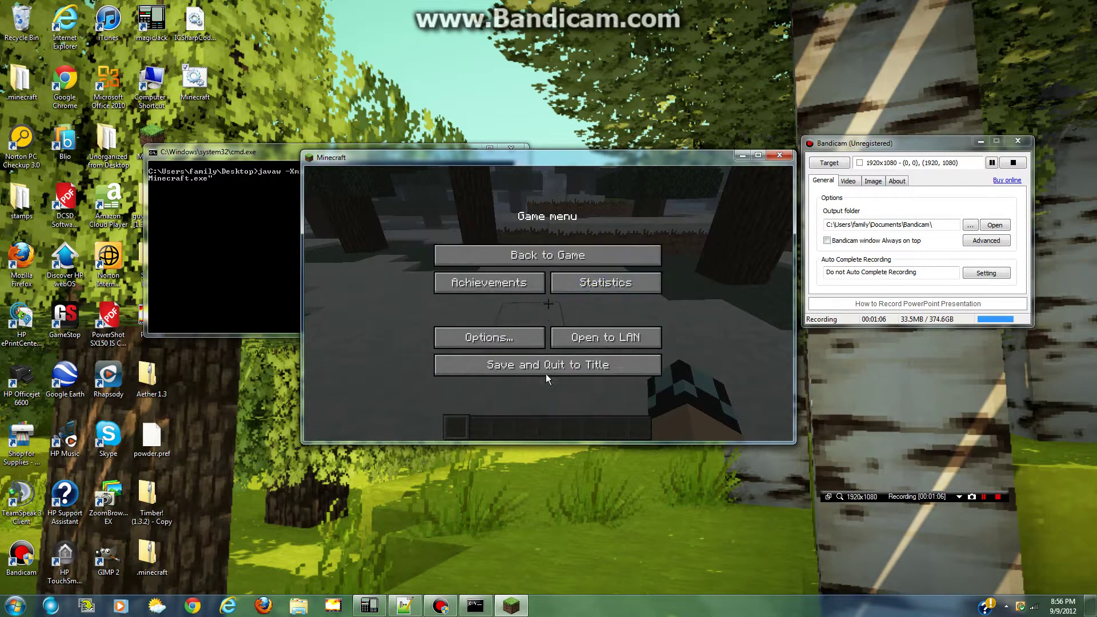
left_click(567, 255)
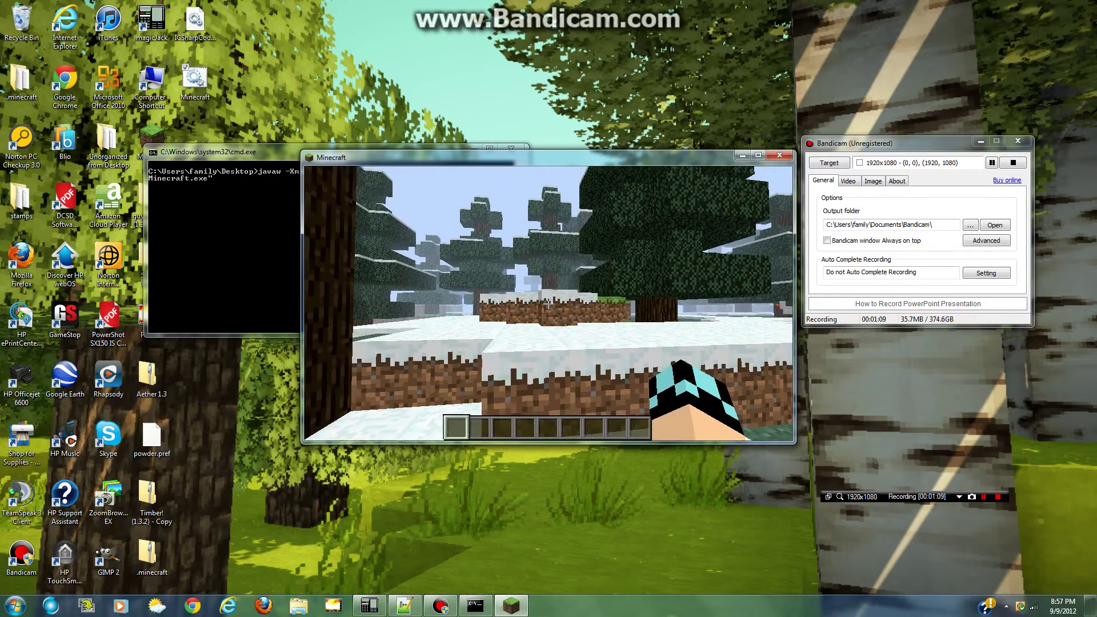
Step: Walk through the snowy forest to the frozen lake, digging out blocks in the trench along the way
key("w")
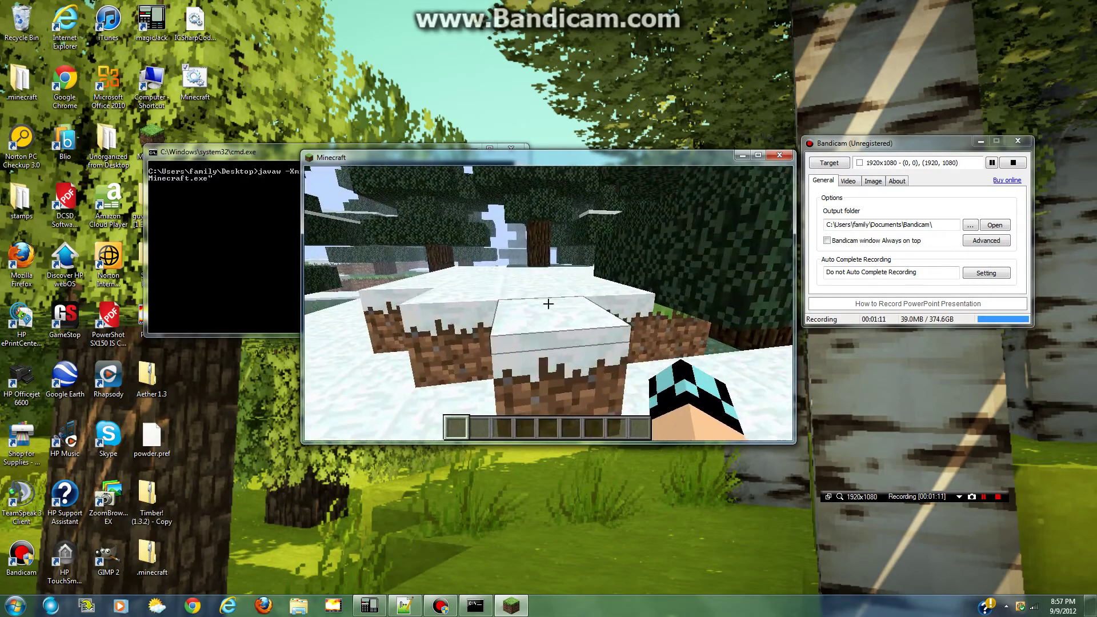
key("w")
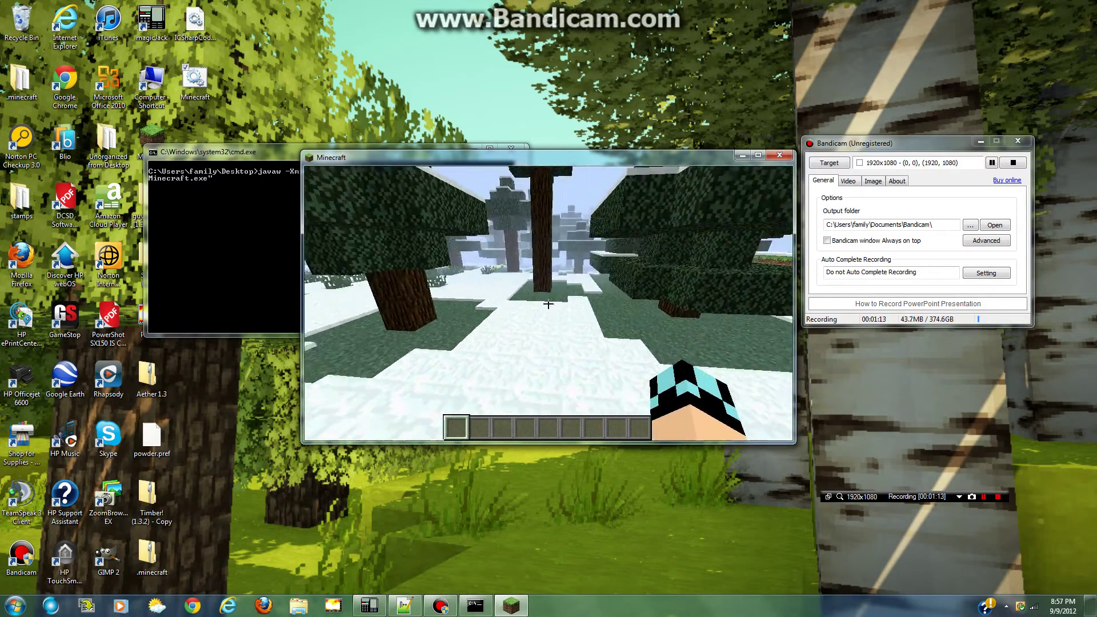
key("w")
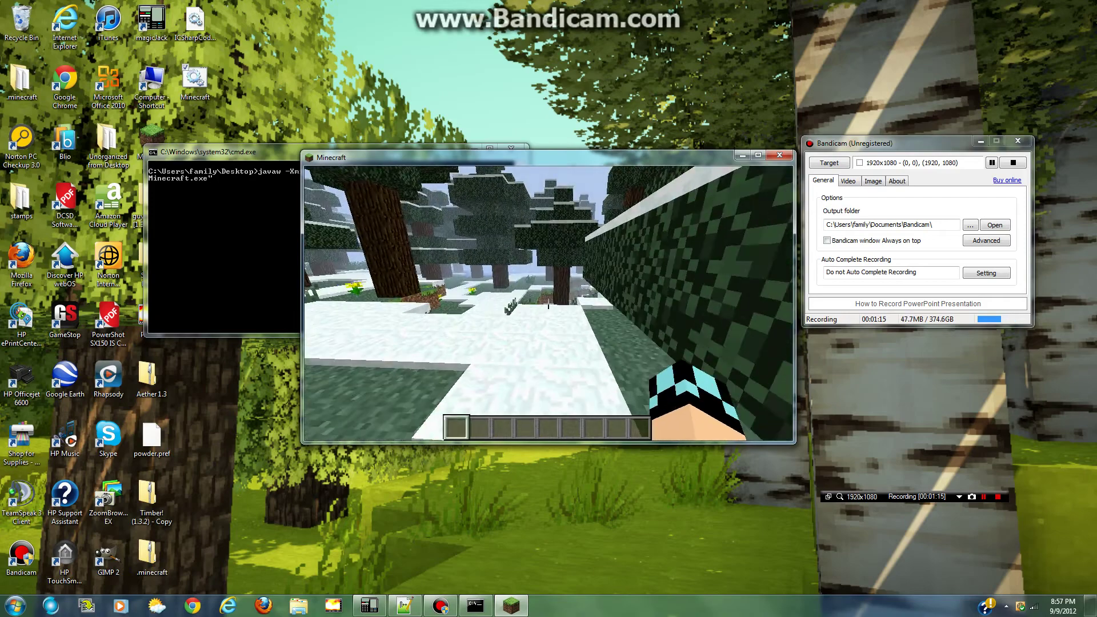
key("w")
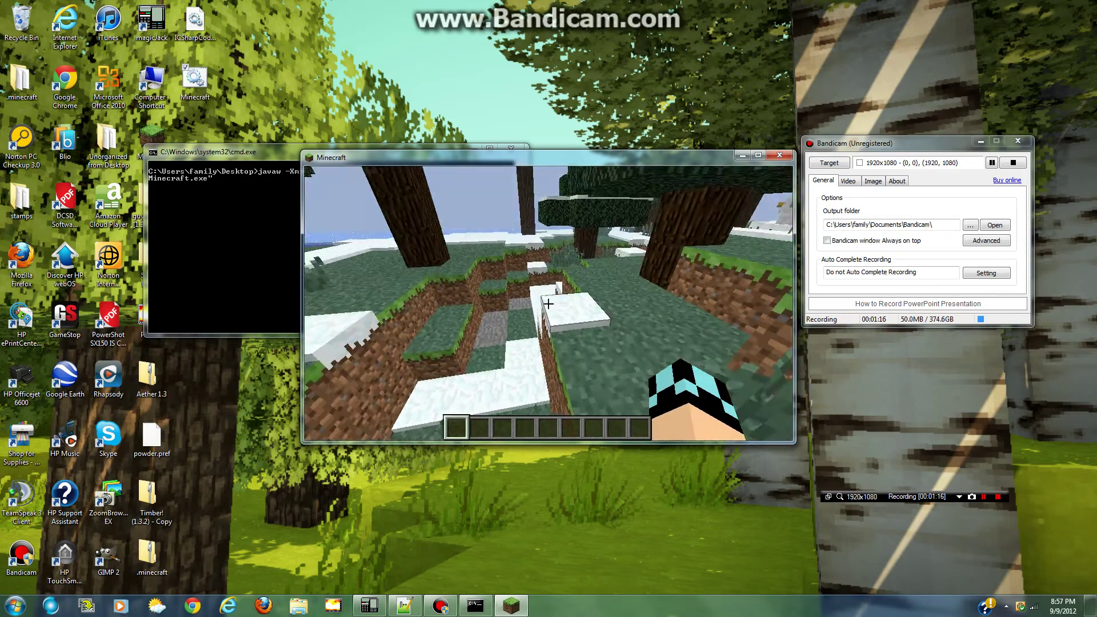
key("w")
left_click(548, 303)
left_click(549, 304)
left_click(548, 303)
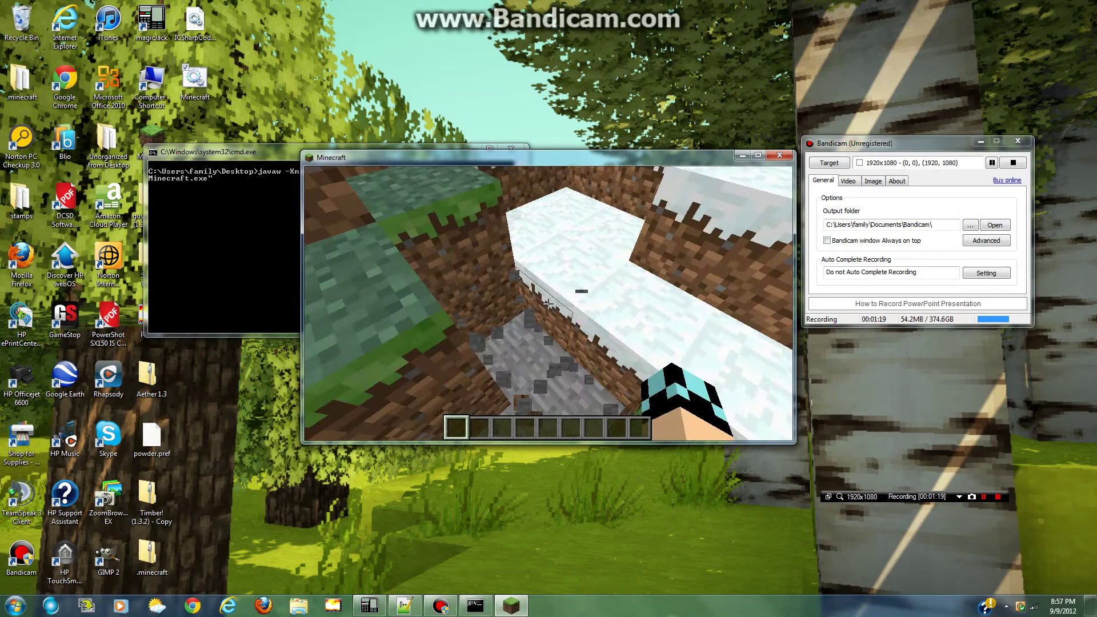
key("w")
key("space")
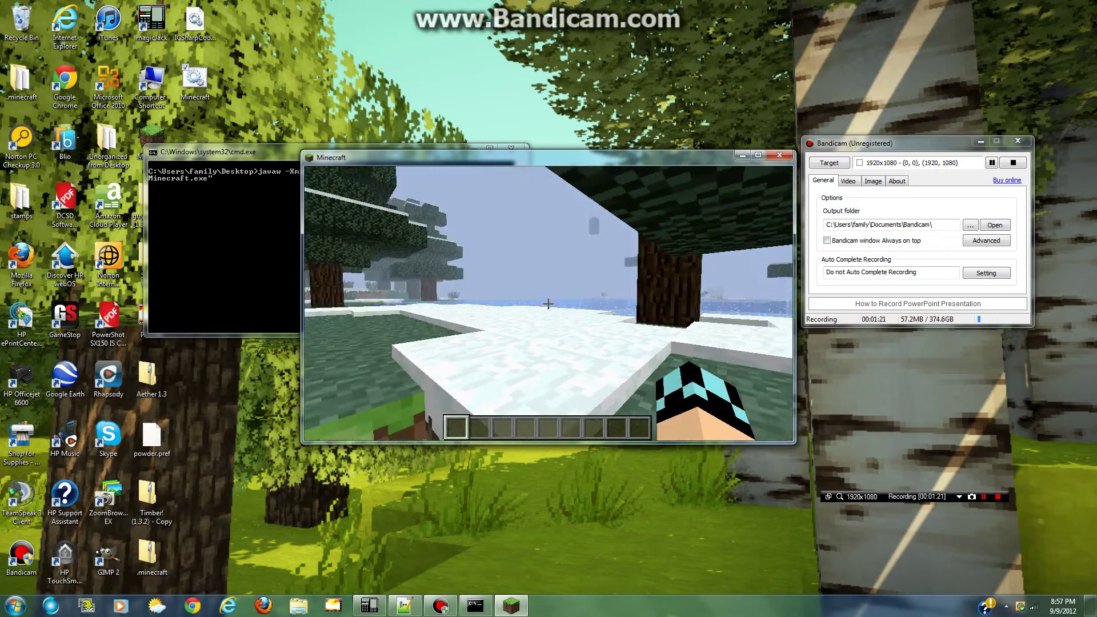
key("w")
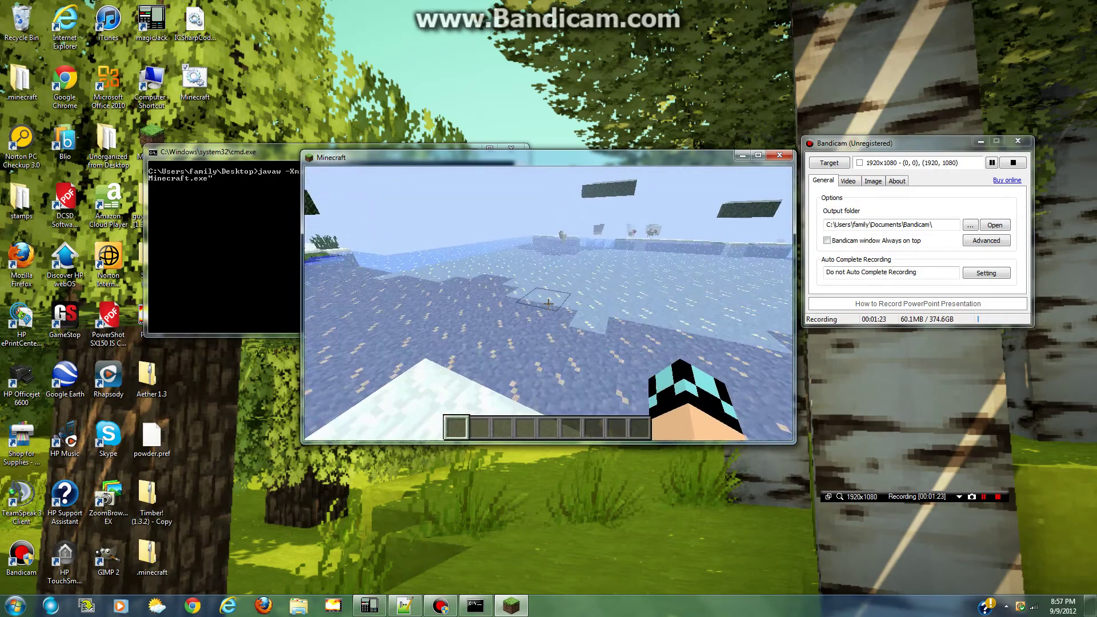
Step: Save and quit the world to the title screen, and close Minecraft
key("Escape")
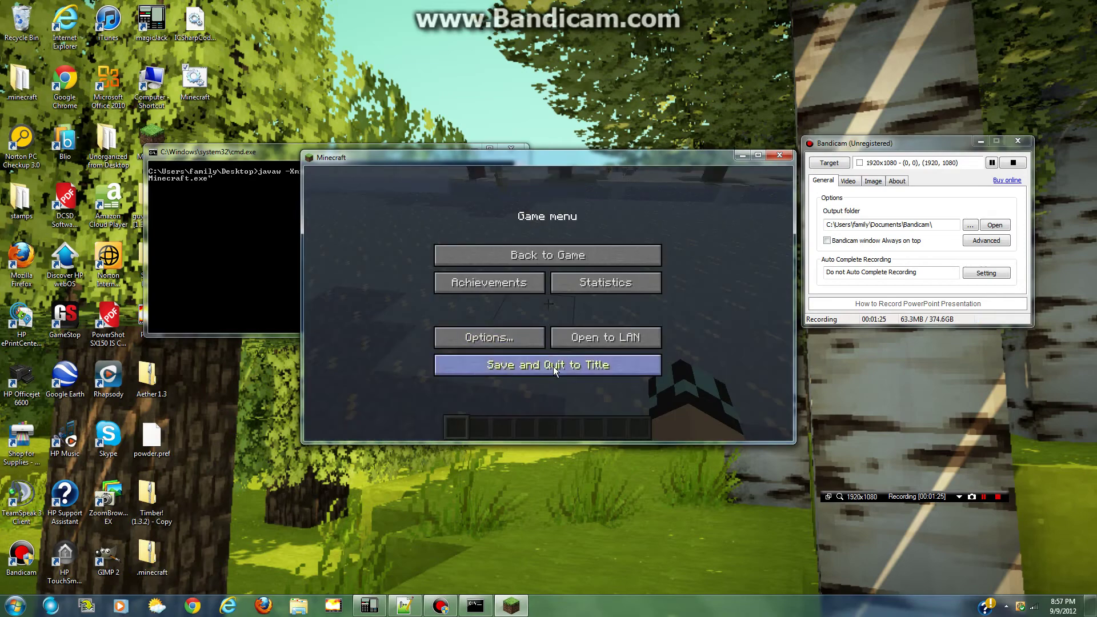
left_click(554, 366)
left_click(778, 155)
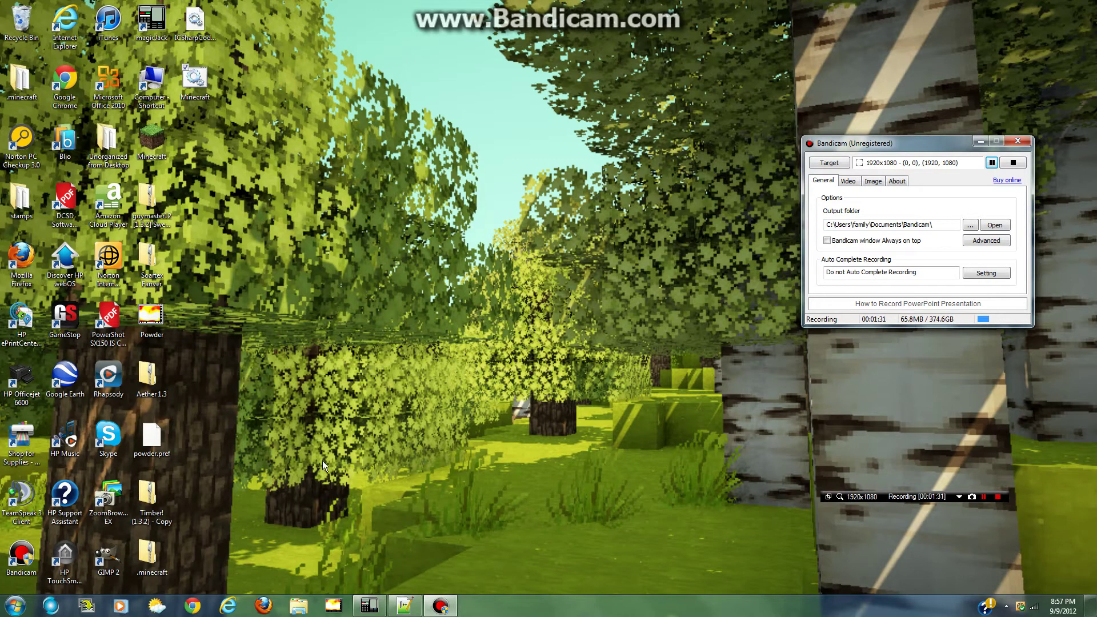
Step: Search for Notepad, open a blank document in it and move its window lower on the desktop
left_click(14, 605)
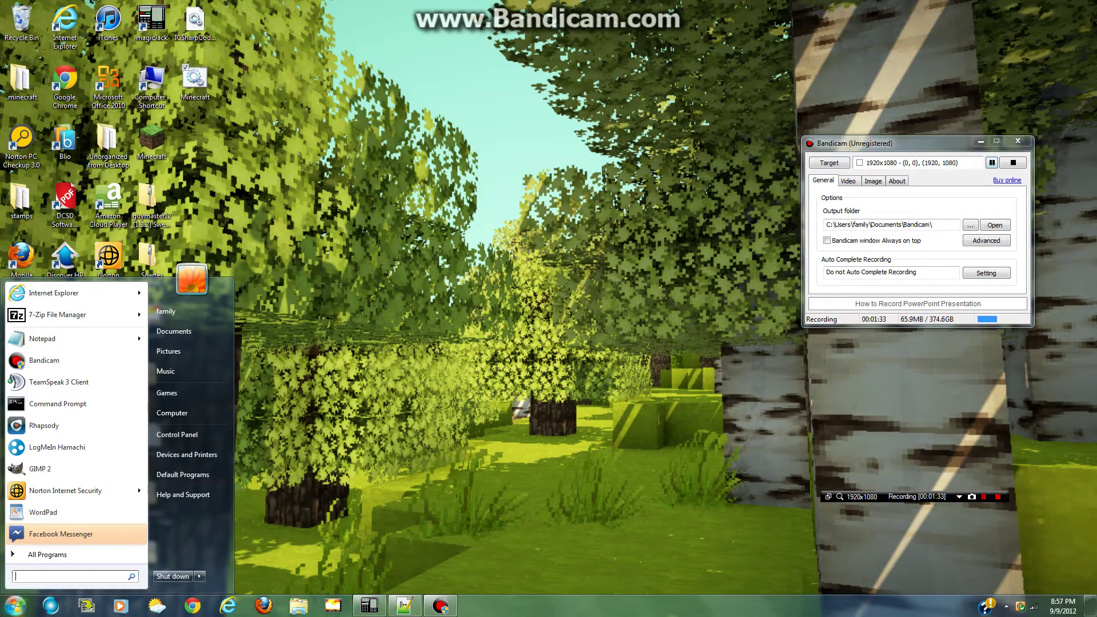
type("Notepad")
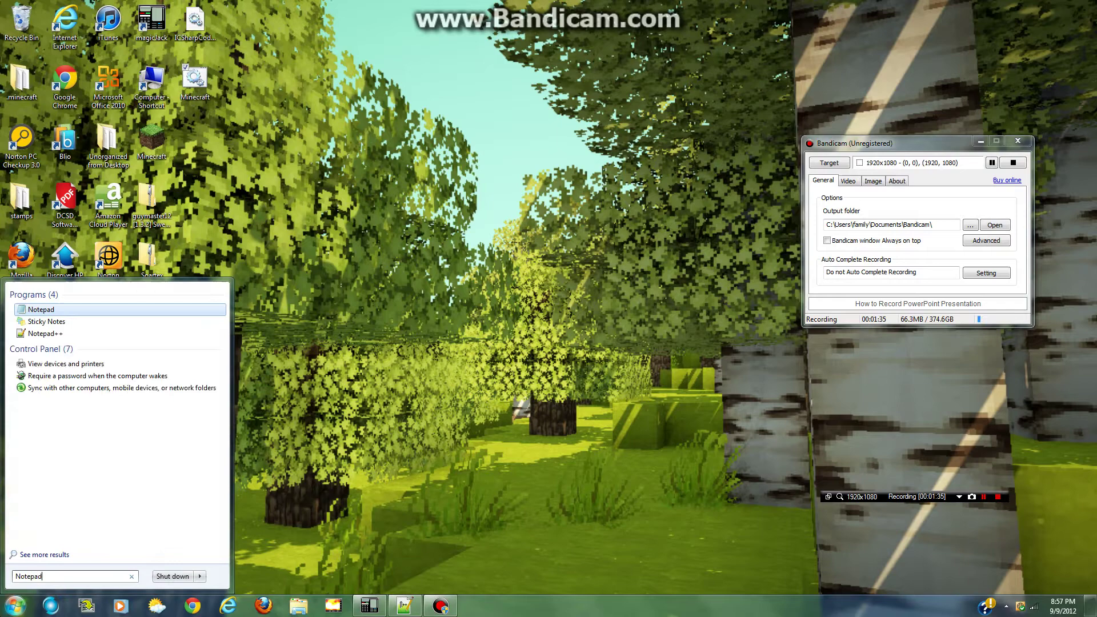
left_click(60, 311)
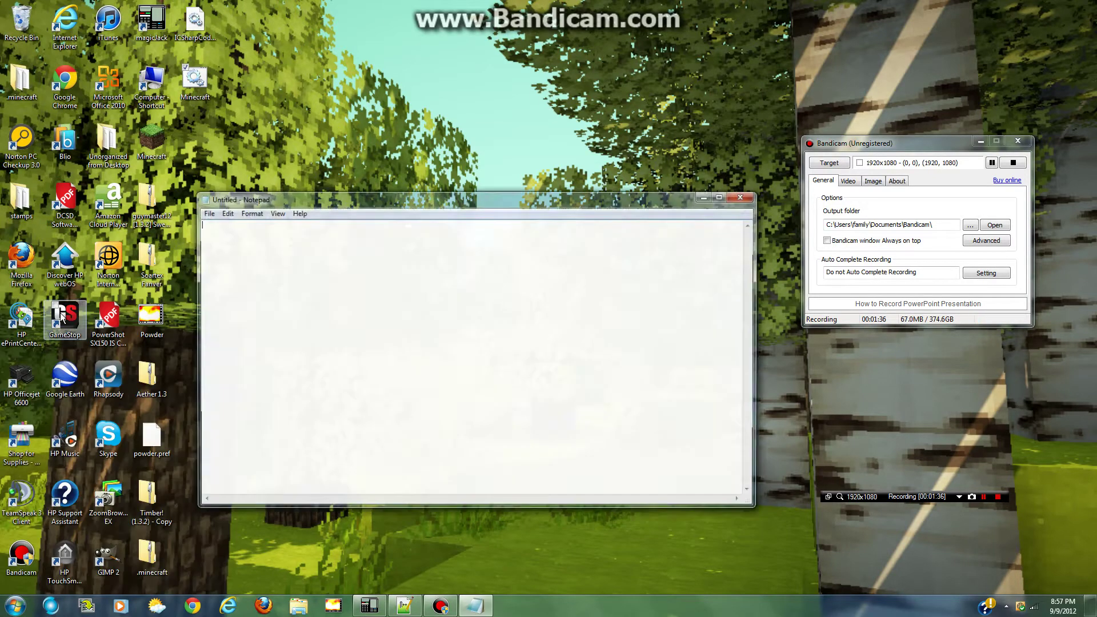
left_click_drag(279, 198, 313, 257)
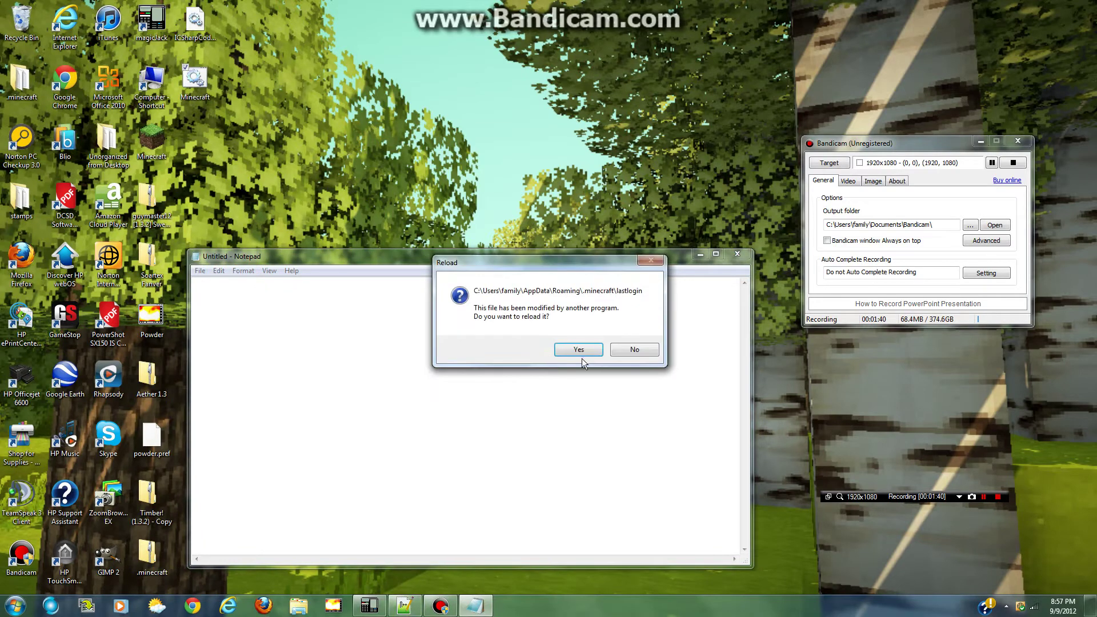
Step: Reload the modified lastlogin file in Notepad++ and close the program without saving Minecraft.bat
left_click(579, 349)
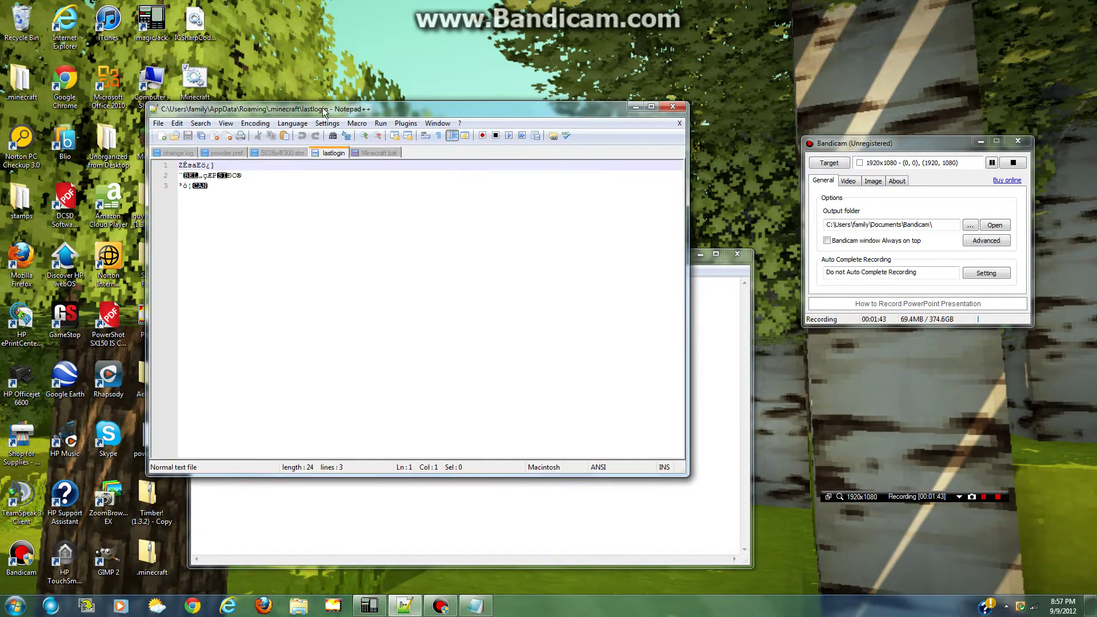
left_click(672, 106)
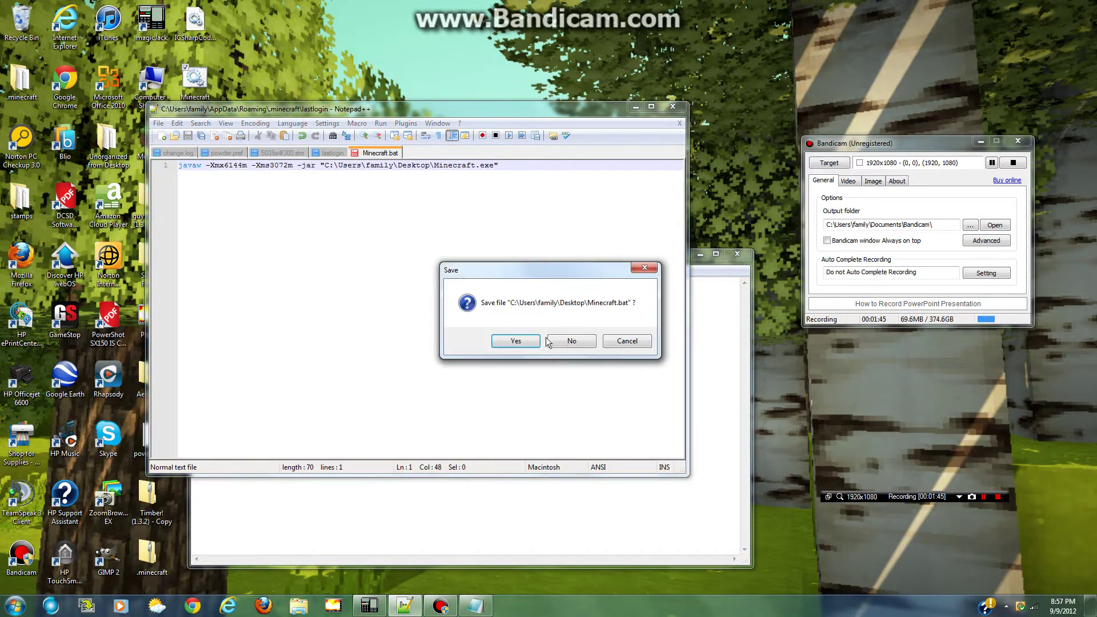
left_click(570, 340)
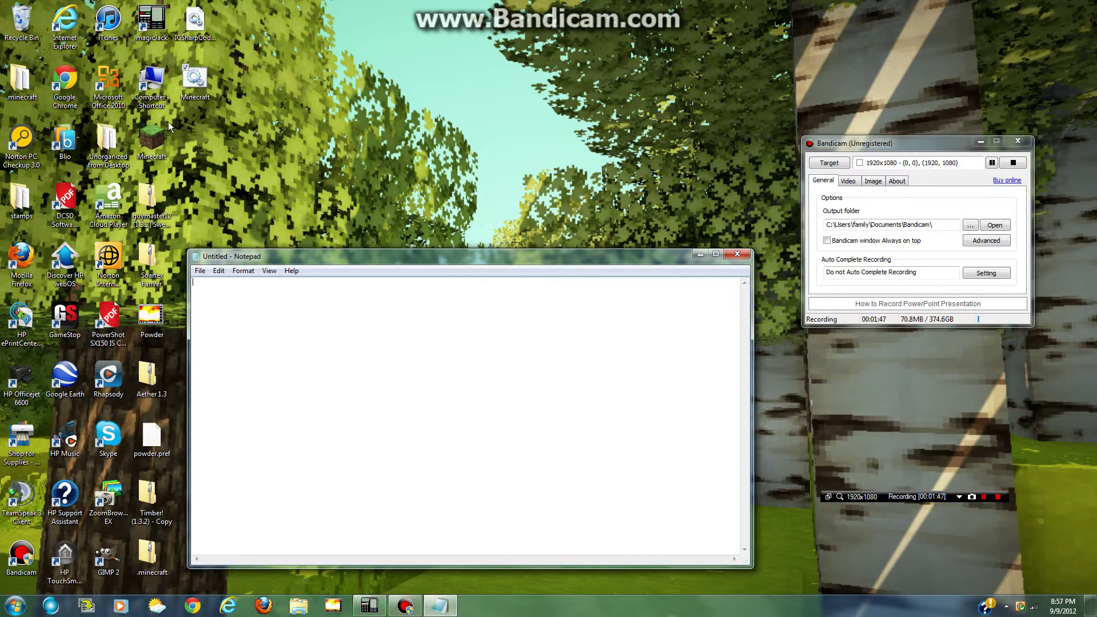
Step: Open the desktop's Minecraft.bat in Notepad++ and copy its entire javaw launch command
right_click(210, 77)
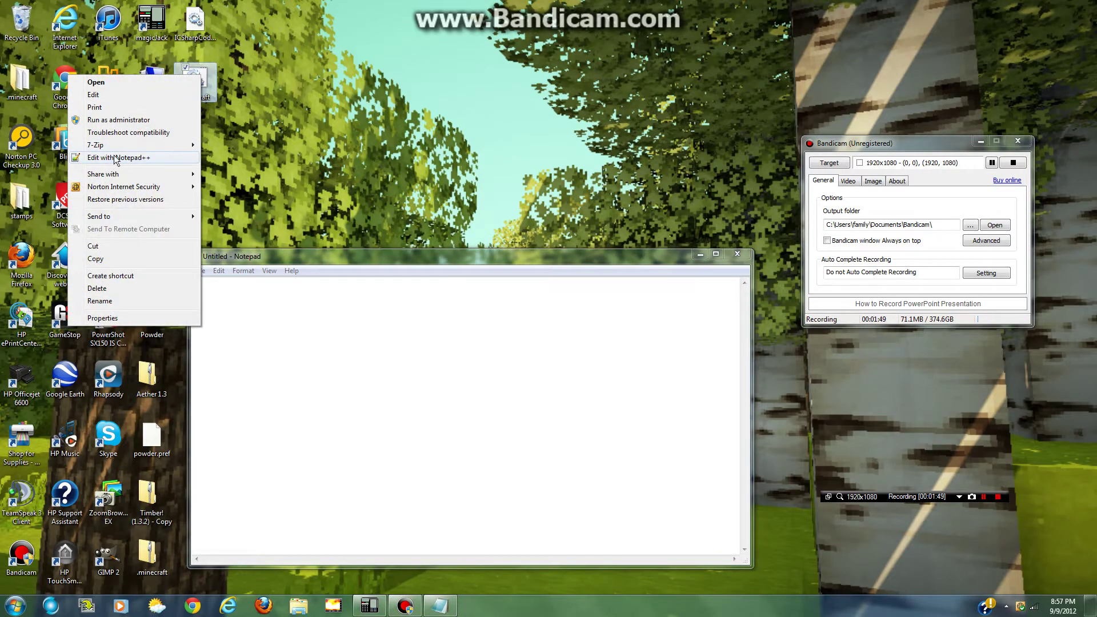
left_click(120, 159)
left_click_drag(498, 165, 177, 165)
right_click(232, 175)
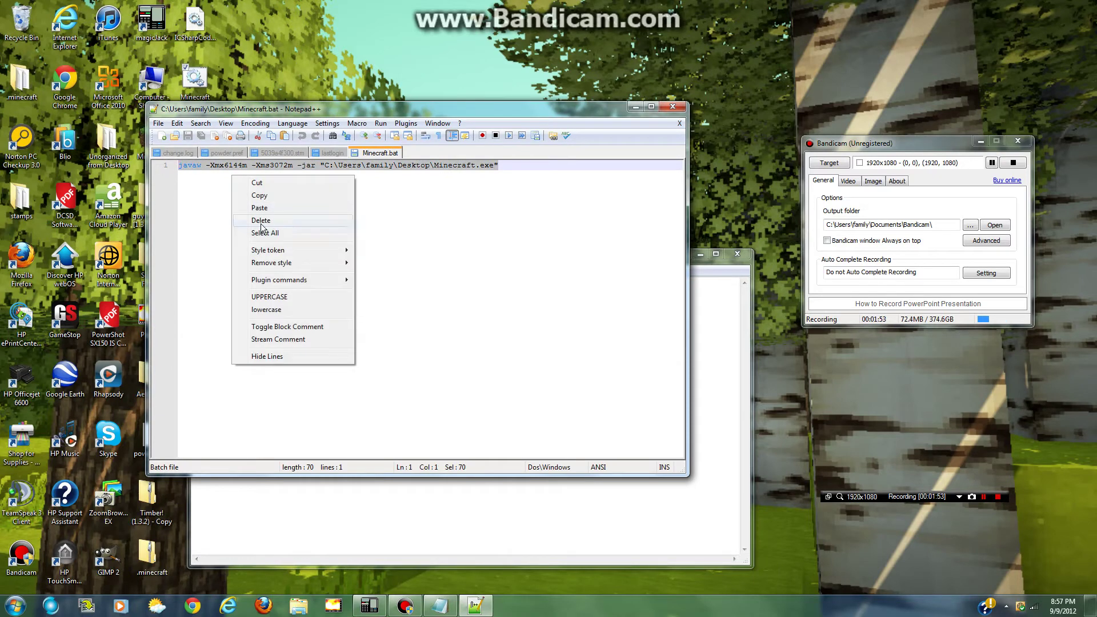
left_click(273, 197)
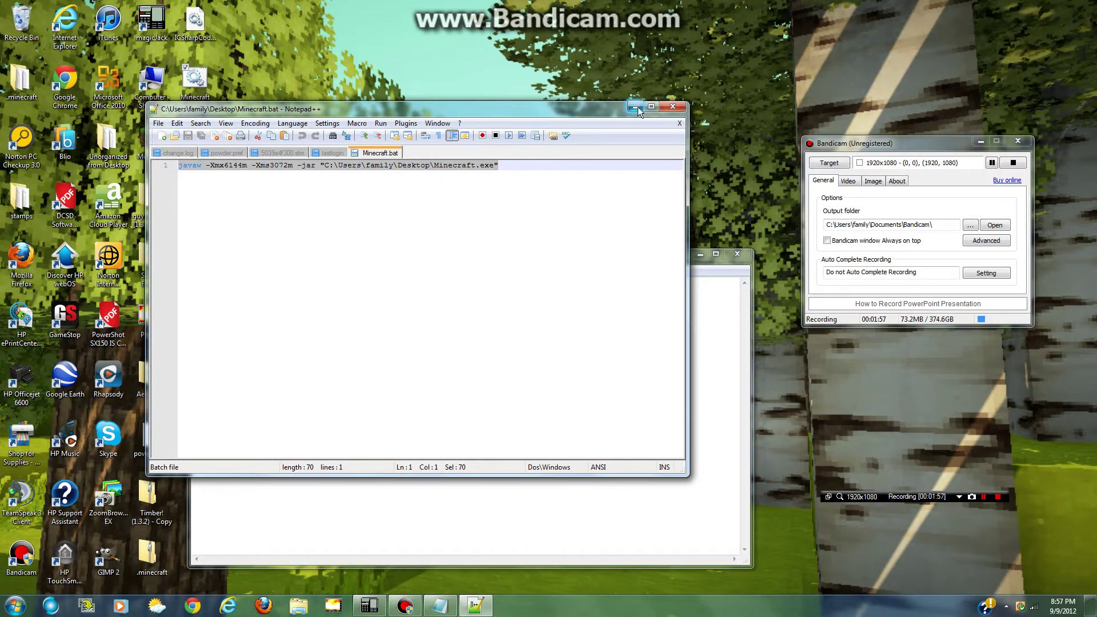
Step: Close Notepad++, paste the copied javaw launch command into the blank Notepad document and move its window higher on the desktop
left_click(668, 111)
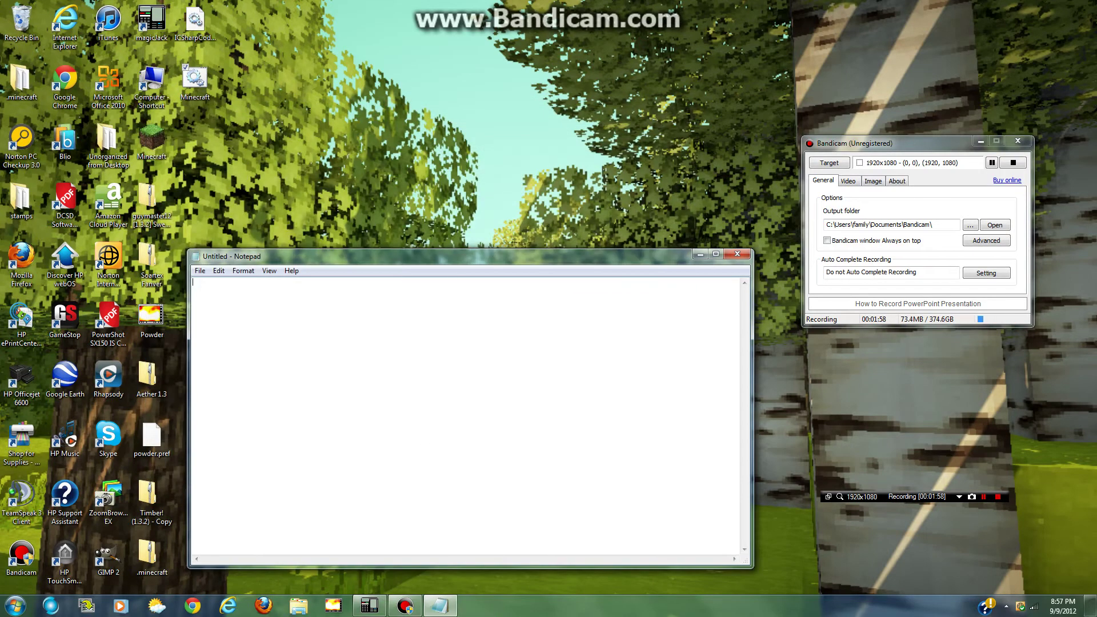
key("ctrl+v")
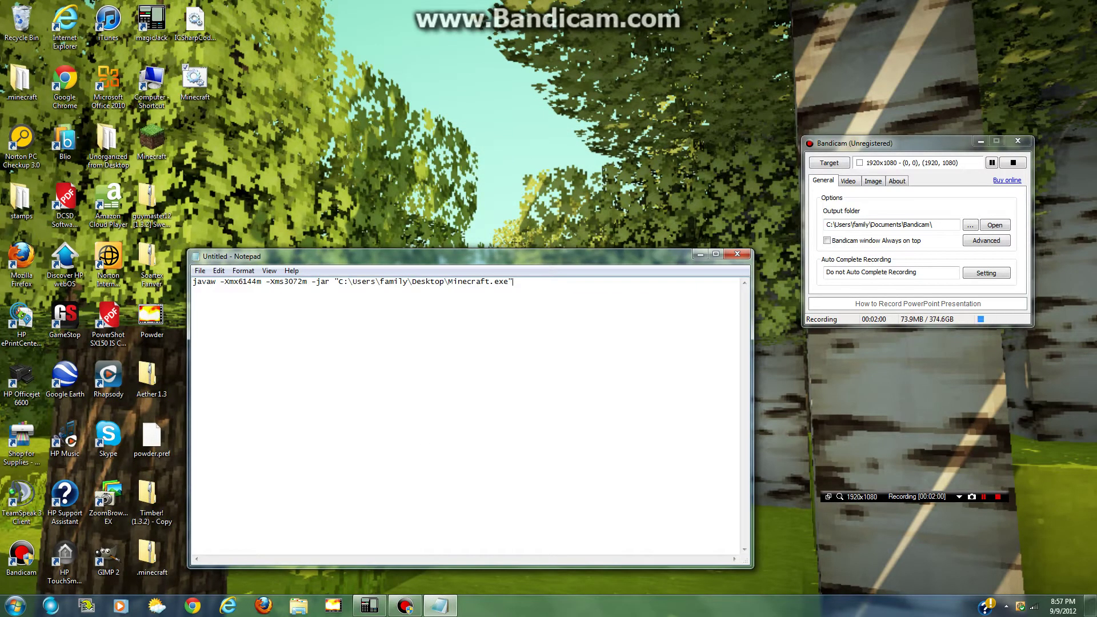
left_click_drag(321, 256, 349, 151)
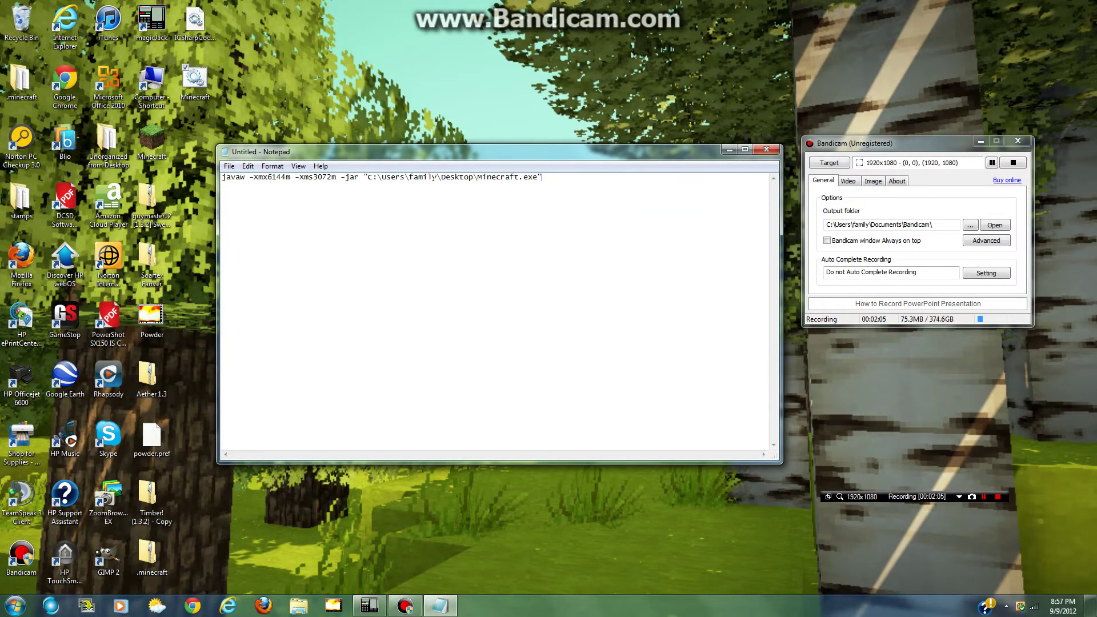
mouse_move(441, 177)
left_mouse_down()
mouse_move(418, 177)
mouse_move(438, 177)
left_mouse_up()
Step: Browse from Computer to the Users folder on the C: drive to check the account folder name, and close the window
left_click(16, 605)
left_click(199, 576)
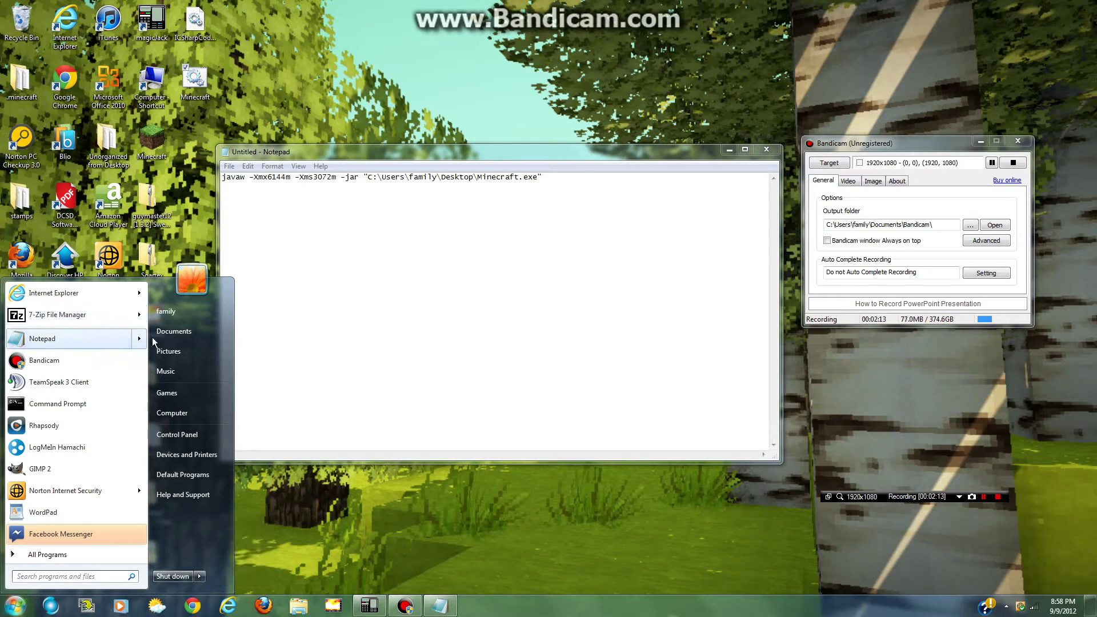
left_click(176, 415)
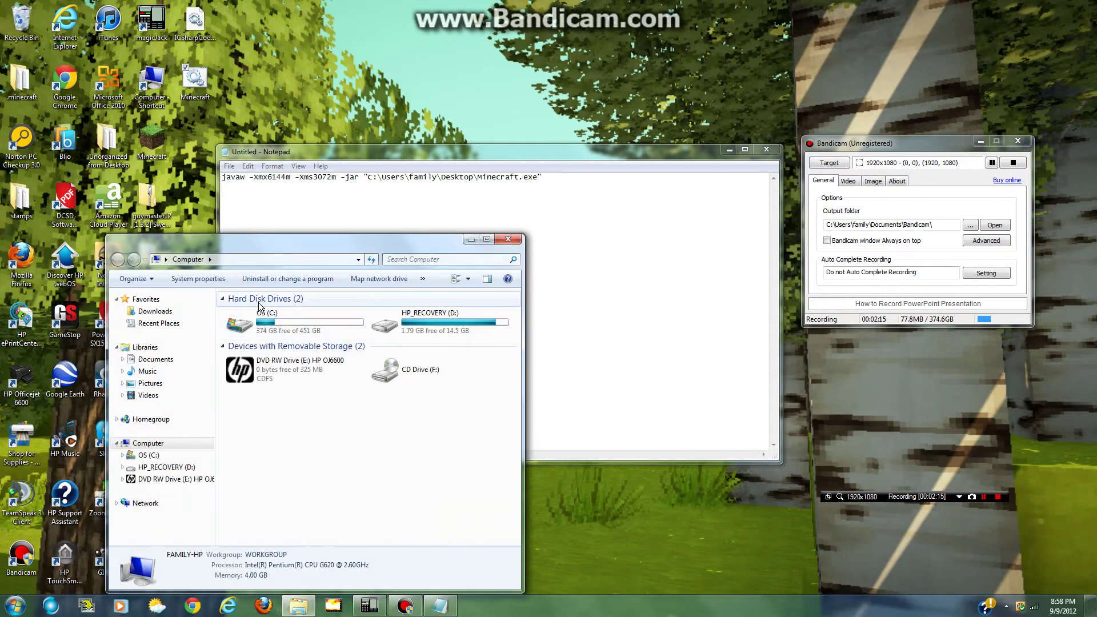
left_click(147, 456)
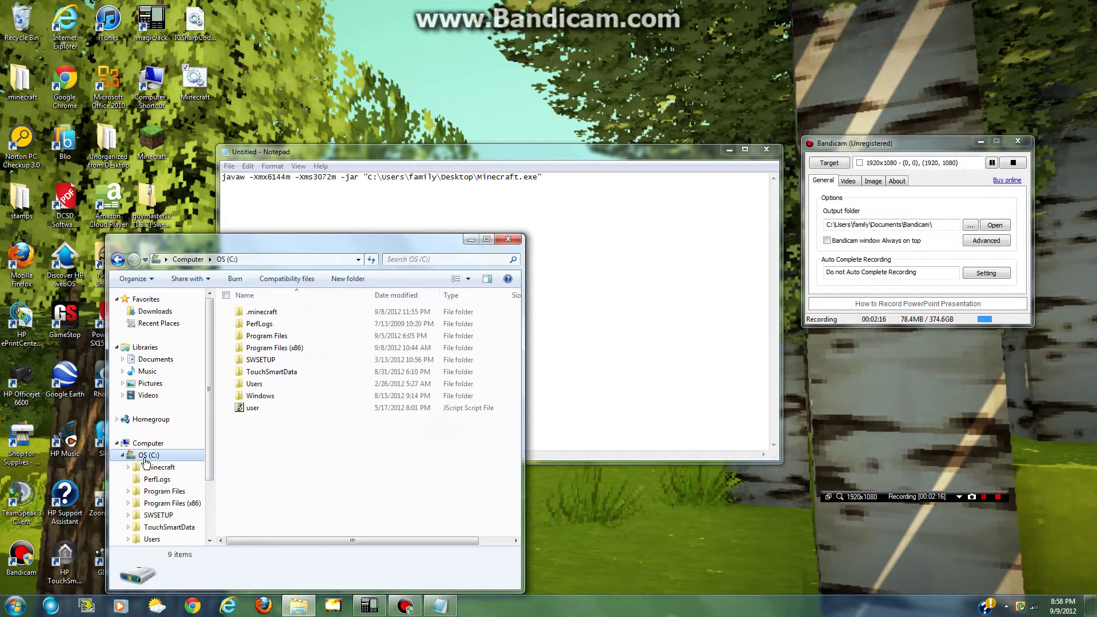
double_click(266, 382)
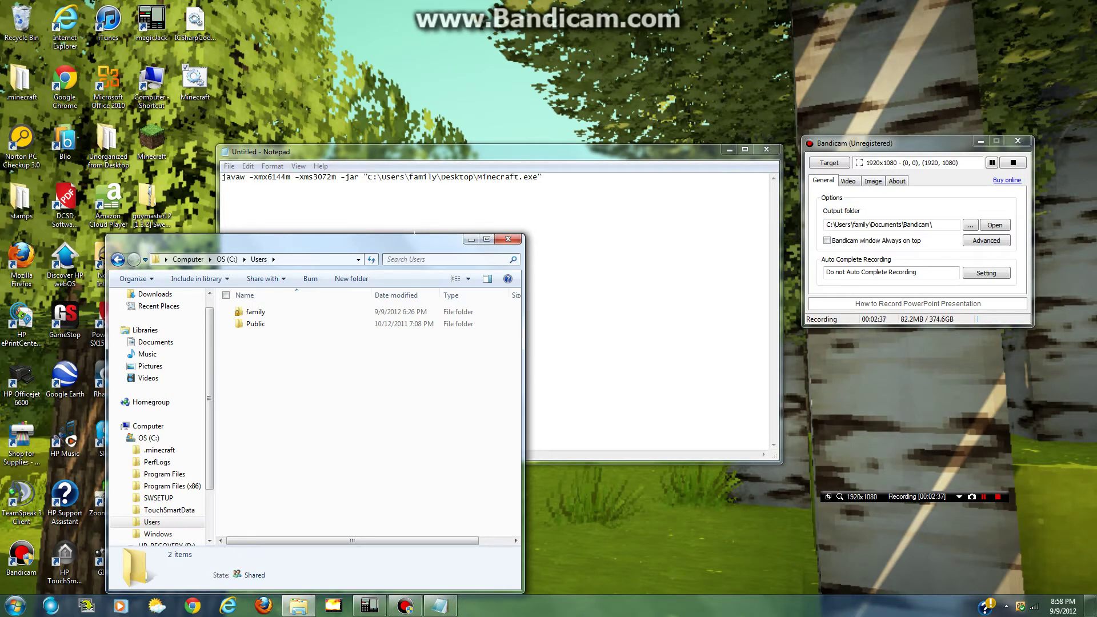
left_click(509, 241)
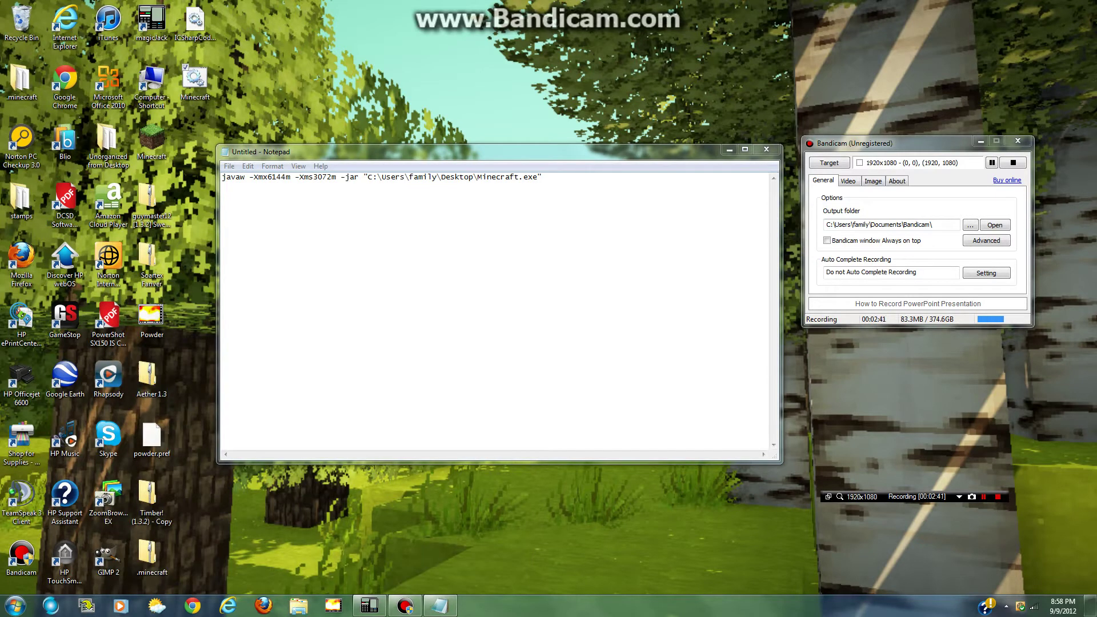
Step: View the computer's system properties to check the installed memory and system type, and close the window
left_click(16, 606)
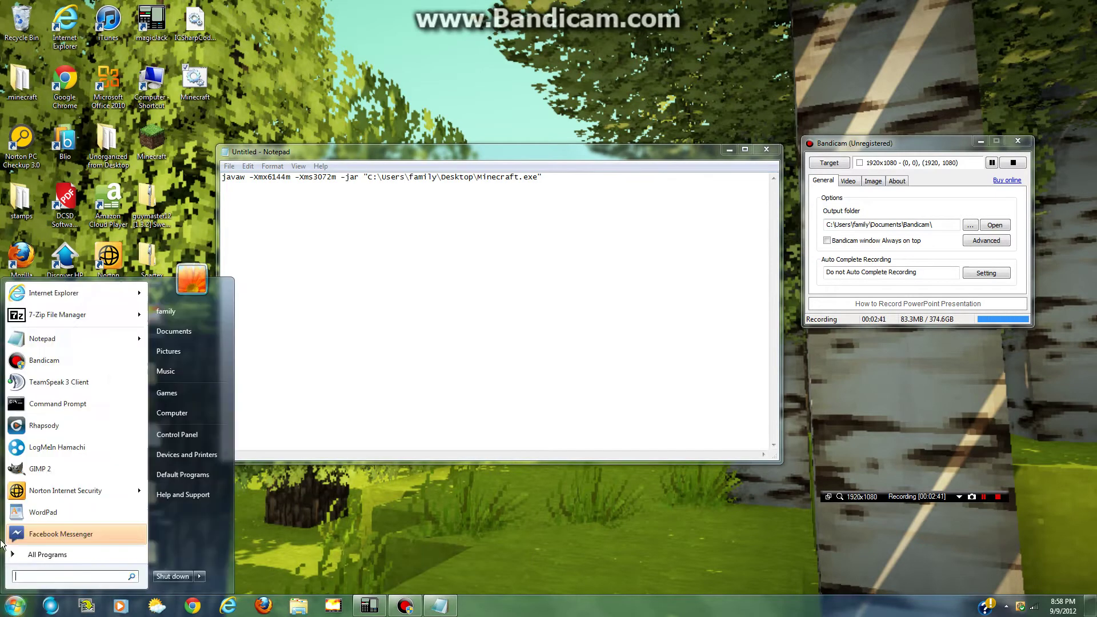
right_click(179, 407)
left_click(204, 503)
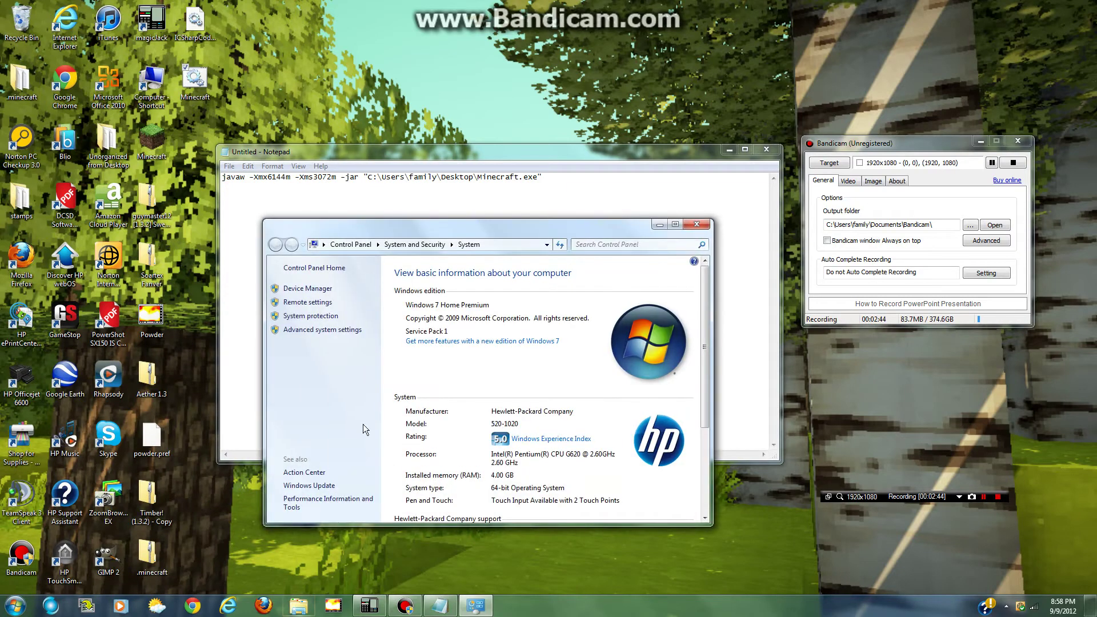
scroll(536, 443, "down", 1)
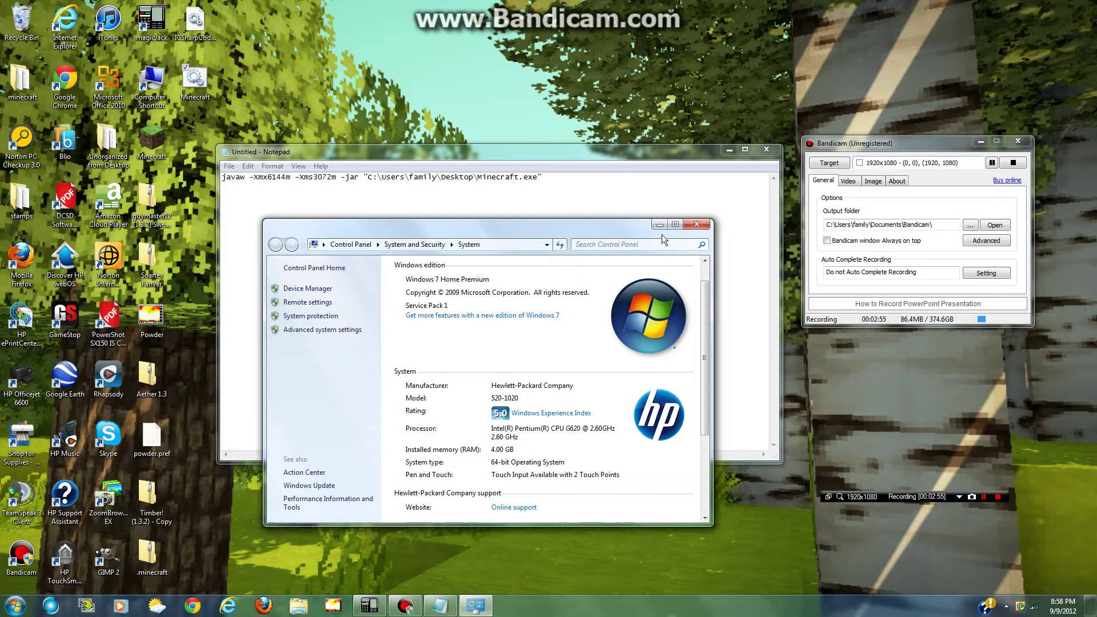
left_click(699, 223)
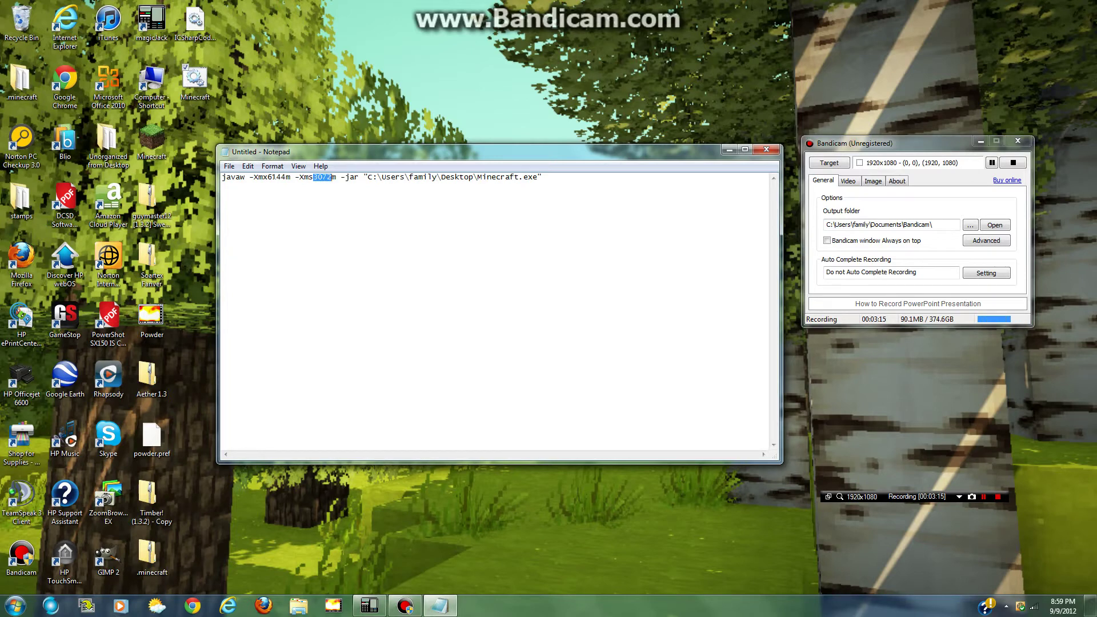
Step: Highlight the -Xmx and -Xms memory values in the launch command to review them, and move the Notepad window up
left_click_drag(267, 177, 281, 177)
left_click(296, 177)
left_click_drag(313, 177, 332, 177)
left_click_drag(268, 177, 286, 178)
left_click(295, 177)
left_click_drag(386, 153, 368, 114)
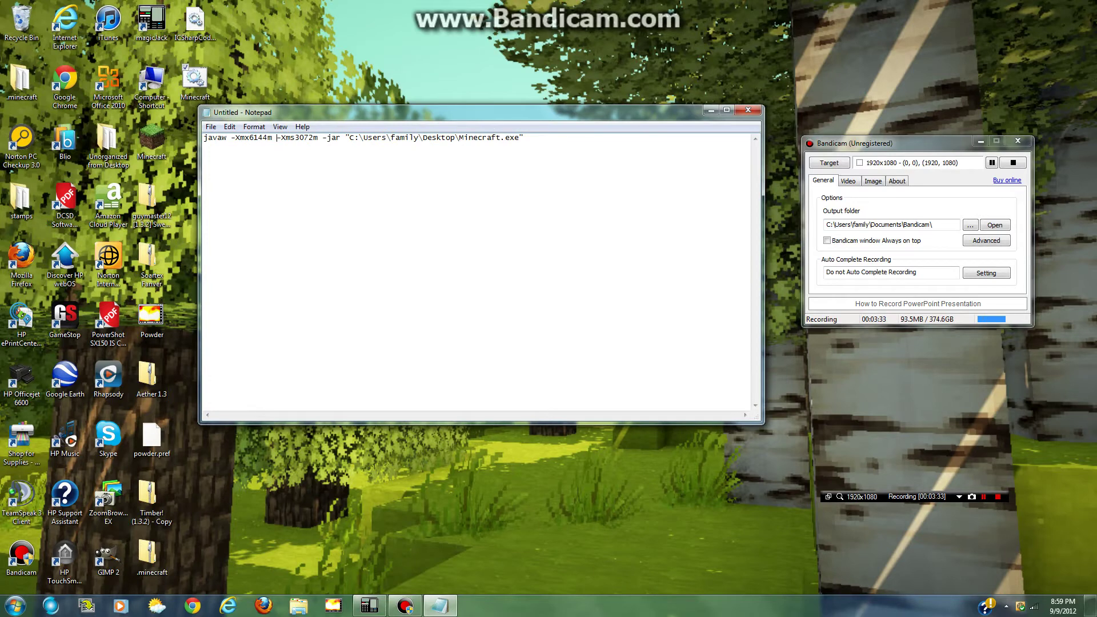
Step: Delete the existing Minecraft batch file from the desktop and return to the Notepad document
left_click(213, 127)
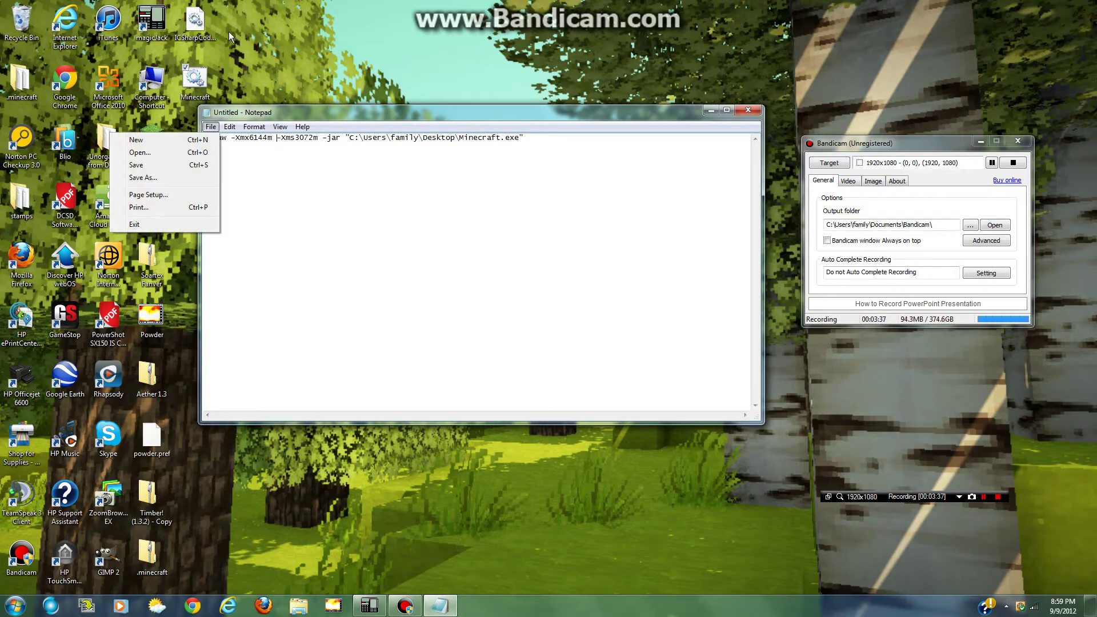
left_click(206, 78)
right_click(206, 78)
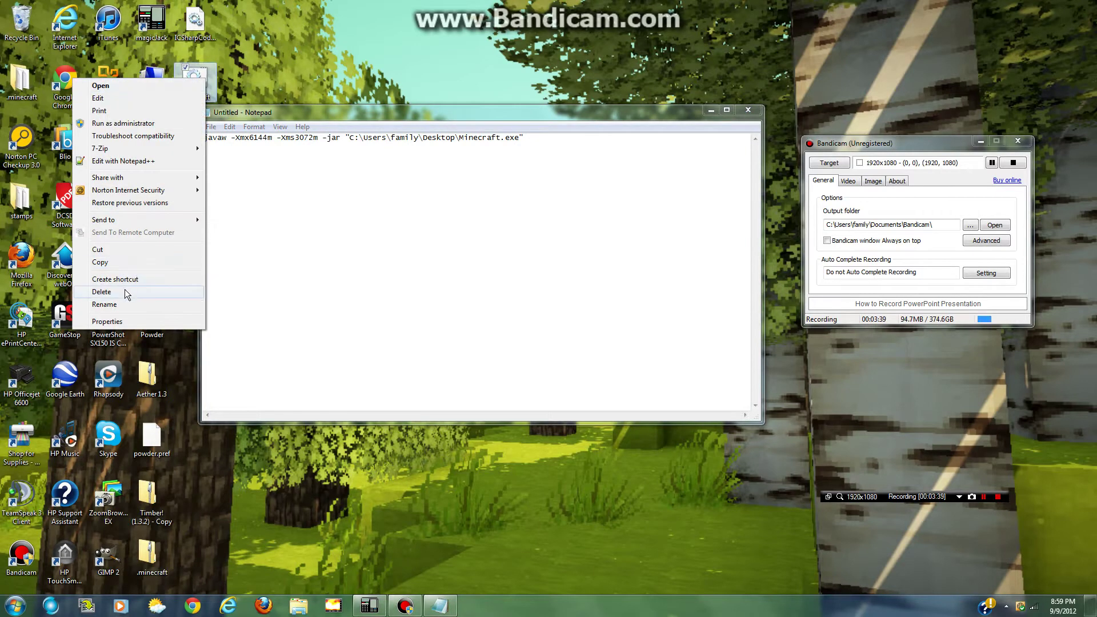
left_click(194, 291)
left_click(583, 348)
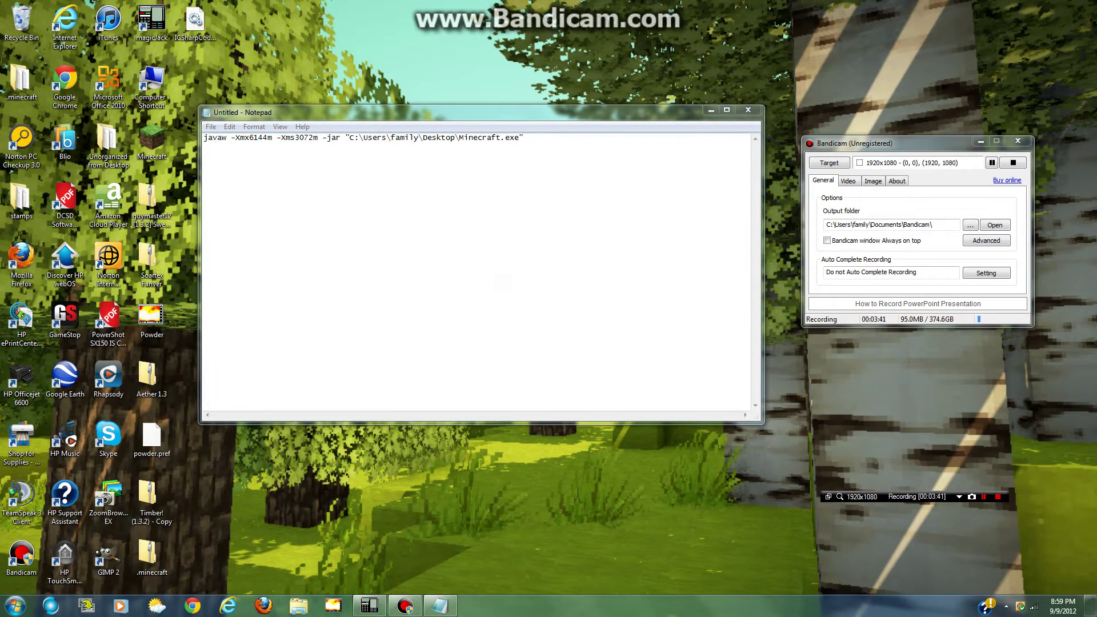
Step: Start saving the Notepad document under a new name and browse to C:\Users\family\Desktop as the destination
left_click(211, 126)
left_click(149, 177)
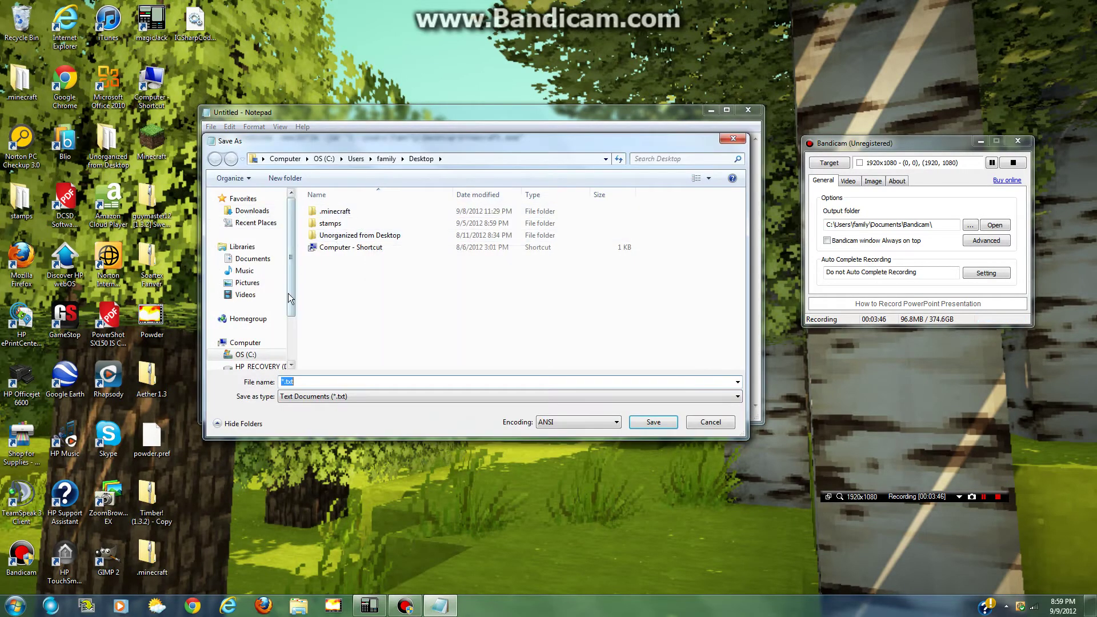
left_click(253, 357)
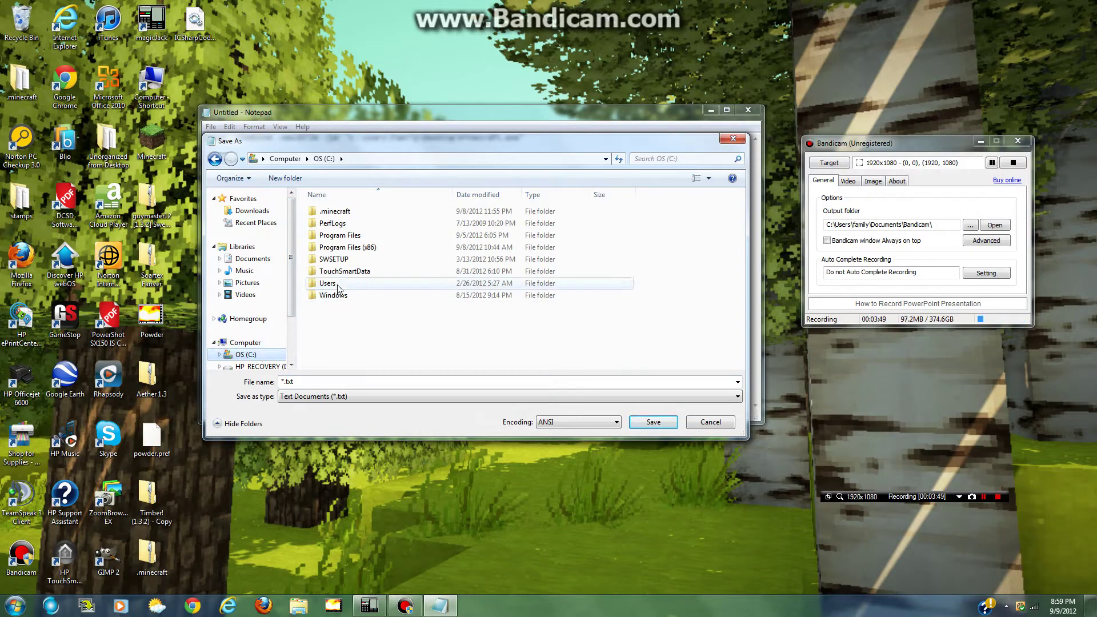
double_click(337, 281)
double_click(343, 212)
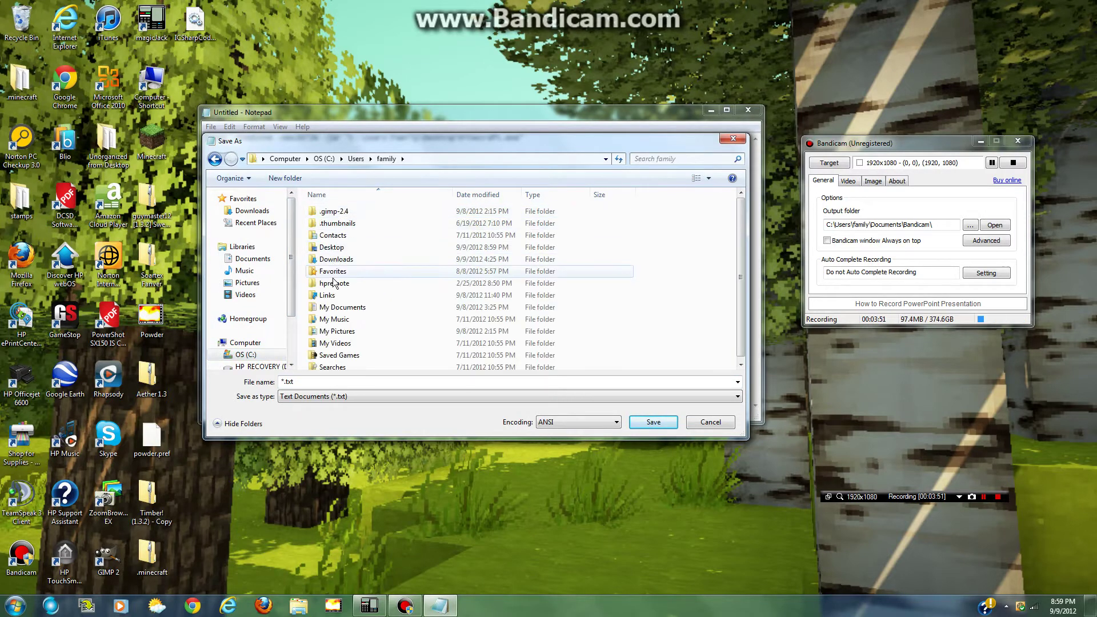
double_click(338, 248)
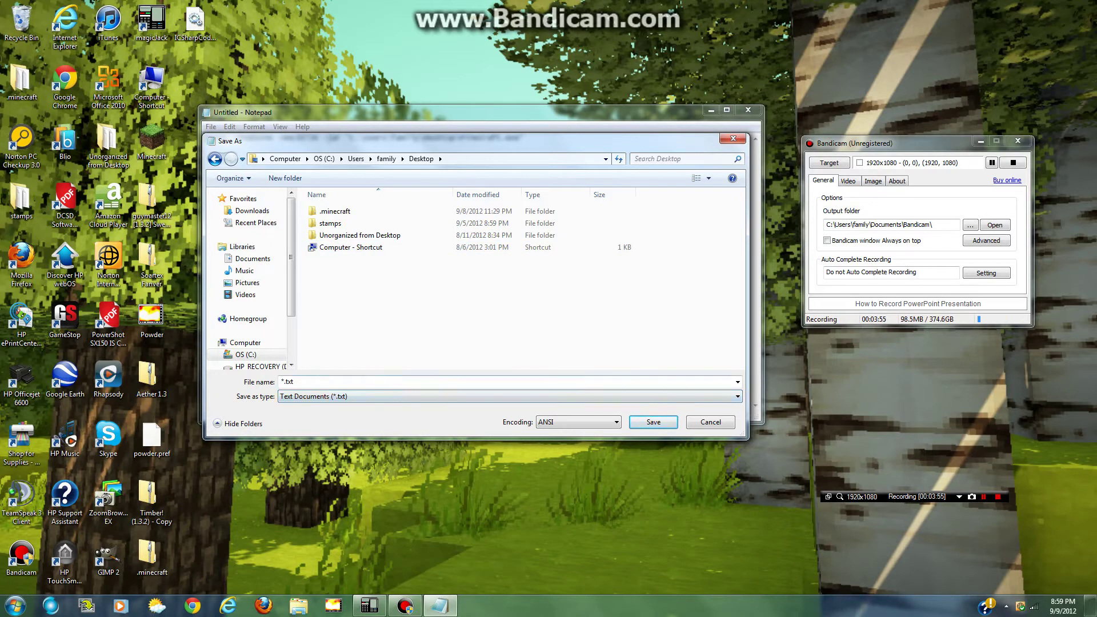
Step: Name the file Minecraft.bat, save it to the desktop and close Notepad
left_click(337, 382)
type("Minecraft")
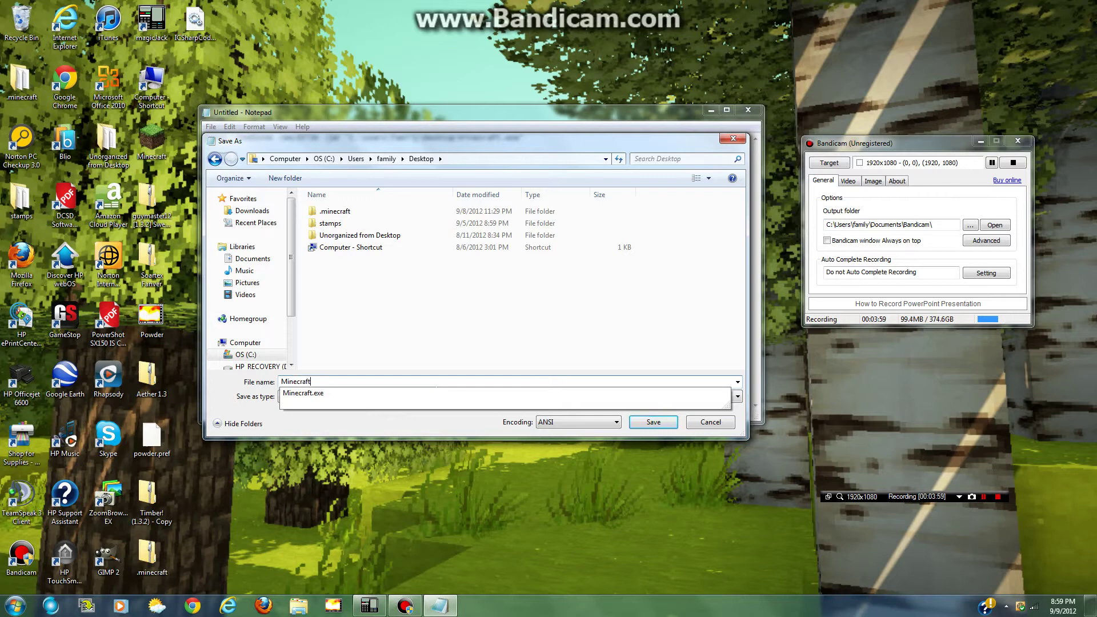
type(".bat")
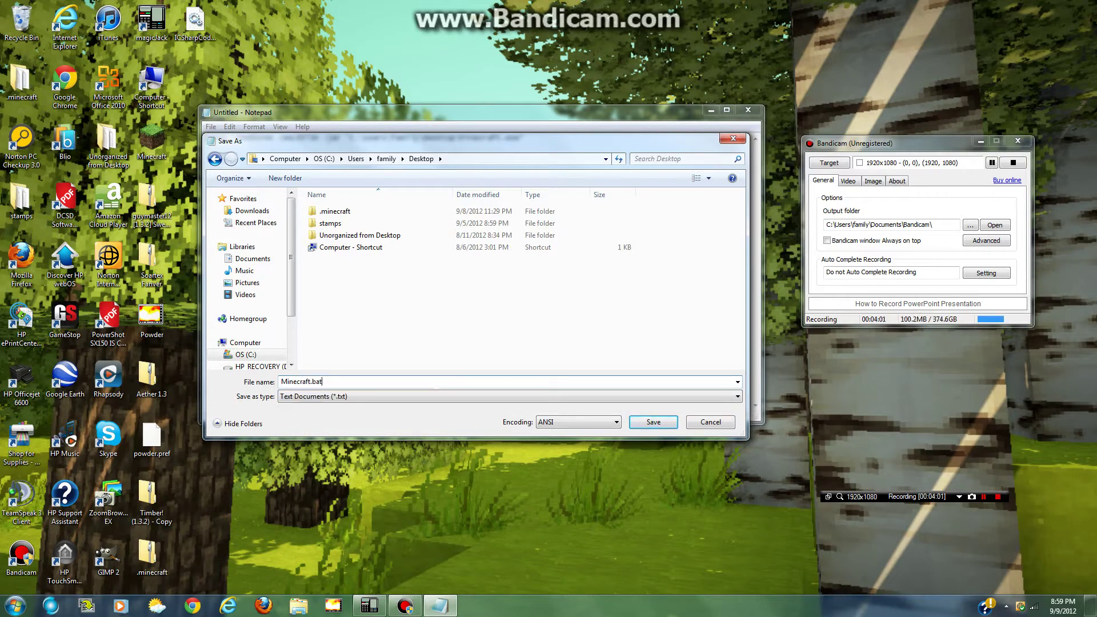
key("shift+Left")
key("shift+Left")
key("shift+Left")
key("shift+Left")
left_click(658, 425)
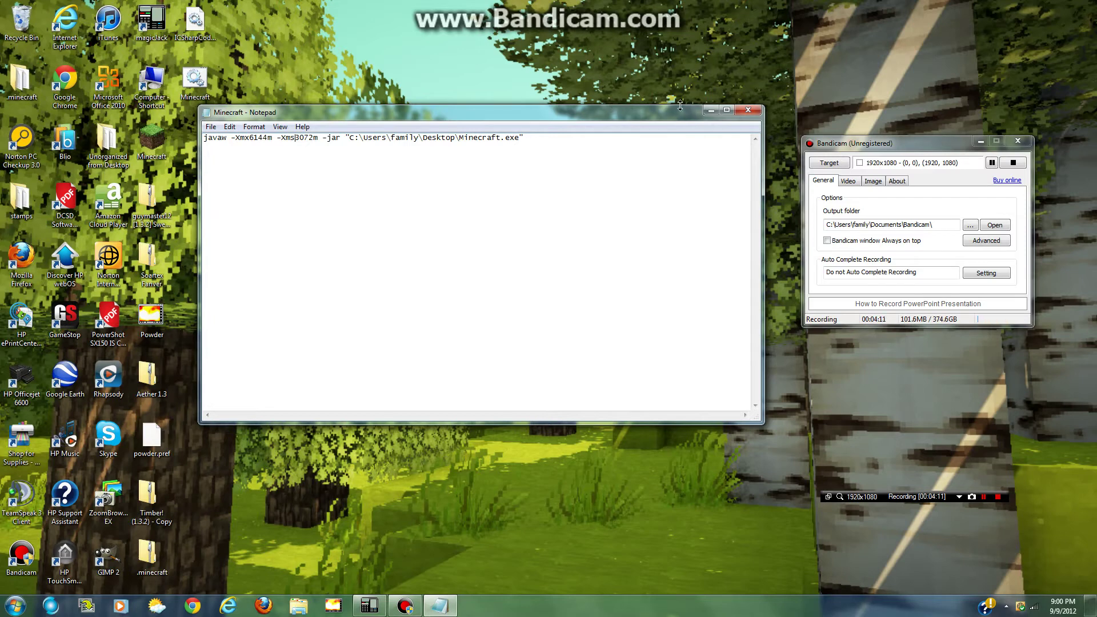
left_click(748, 109)
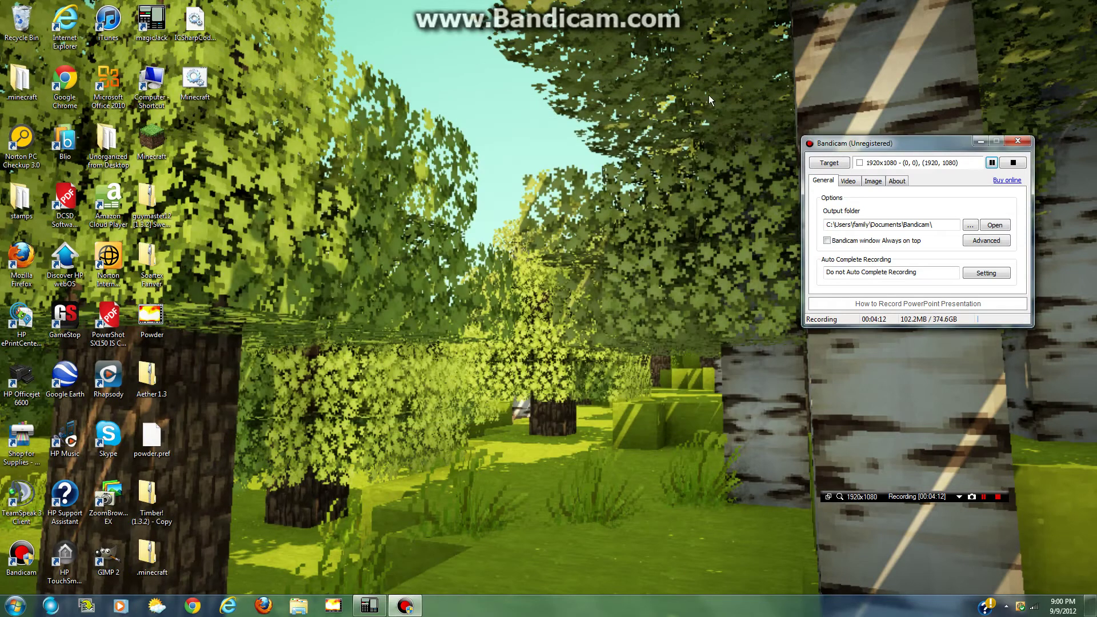
Step: Run the desktop's Minecraft batch file, rearrange the command and launcher windows, and log in with the remembered account
double_click(194, 83)
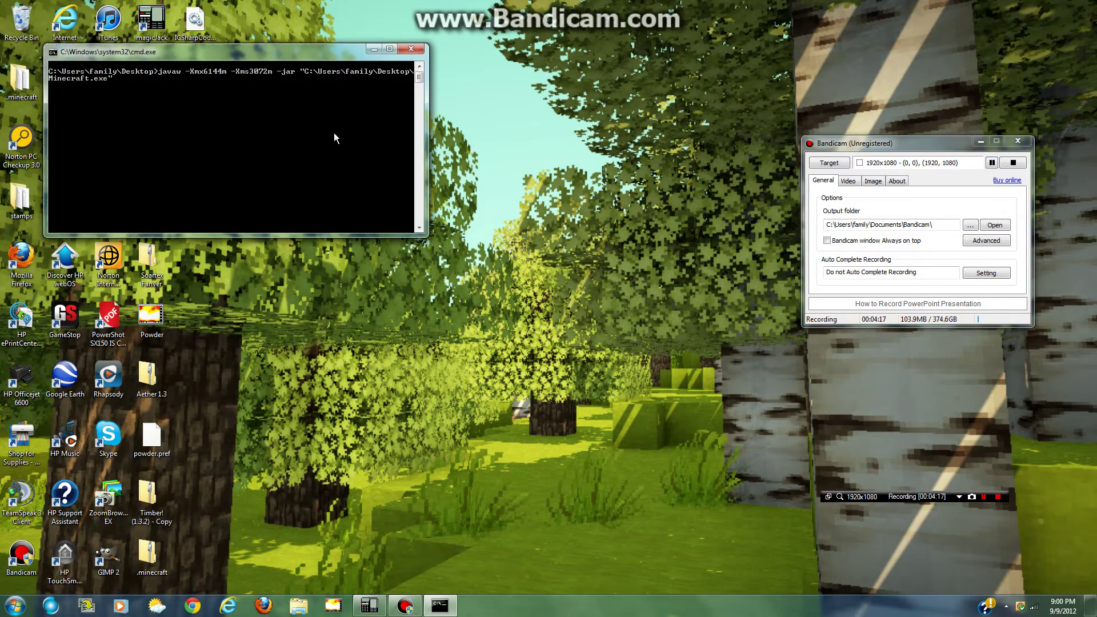
left_click_drag(317, 54, 293, 87)
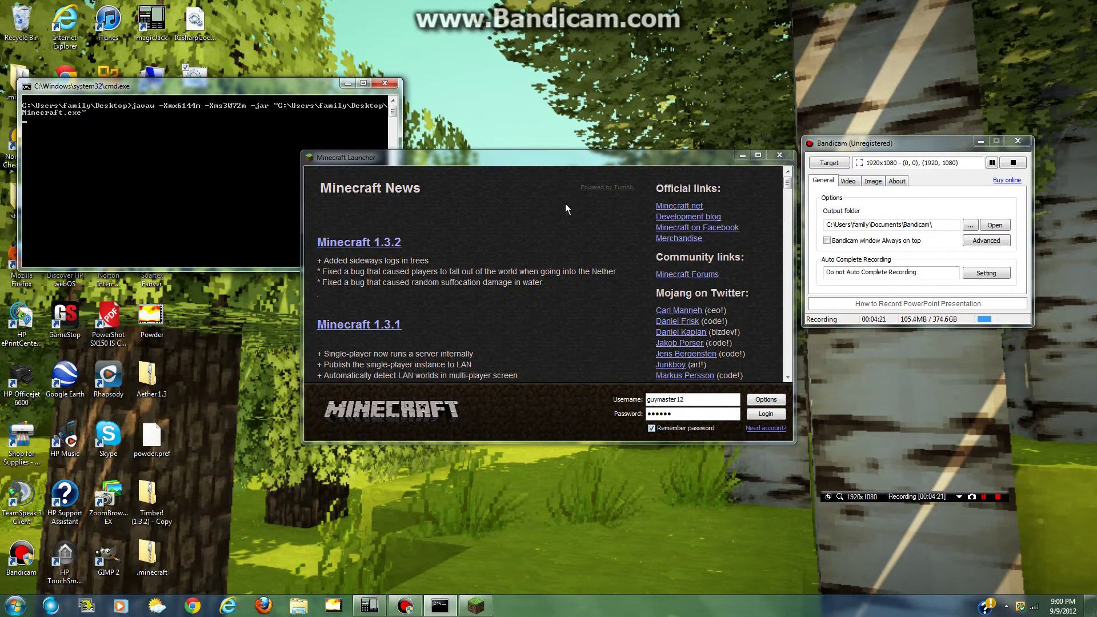
left_click_drag(497, 158, 445, 99)
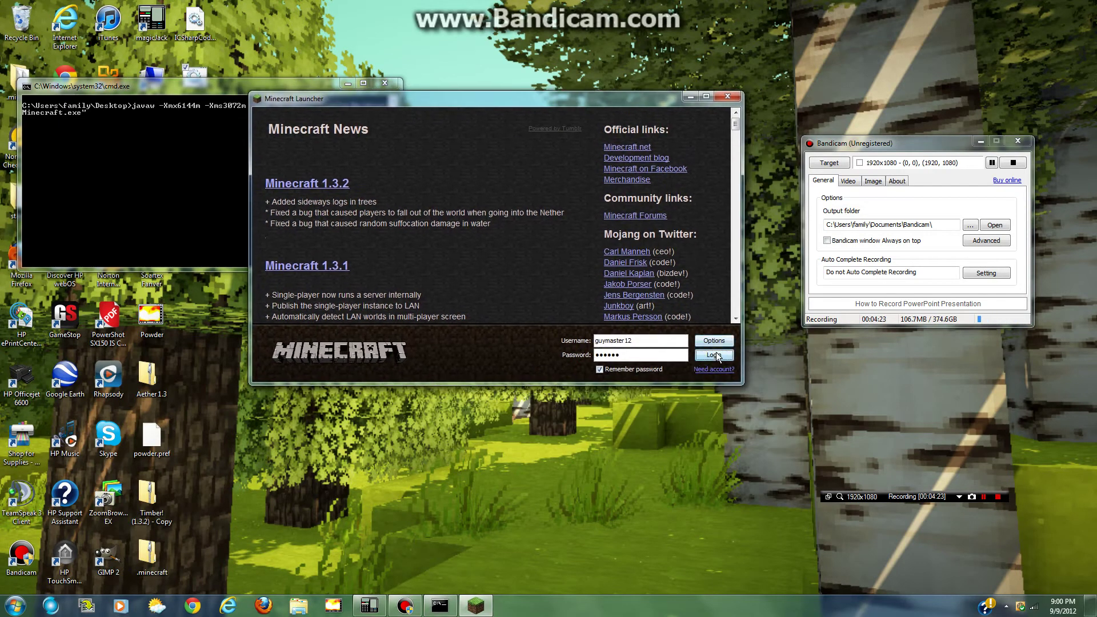
left_click(715, 353)
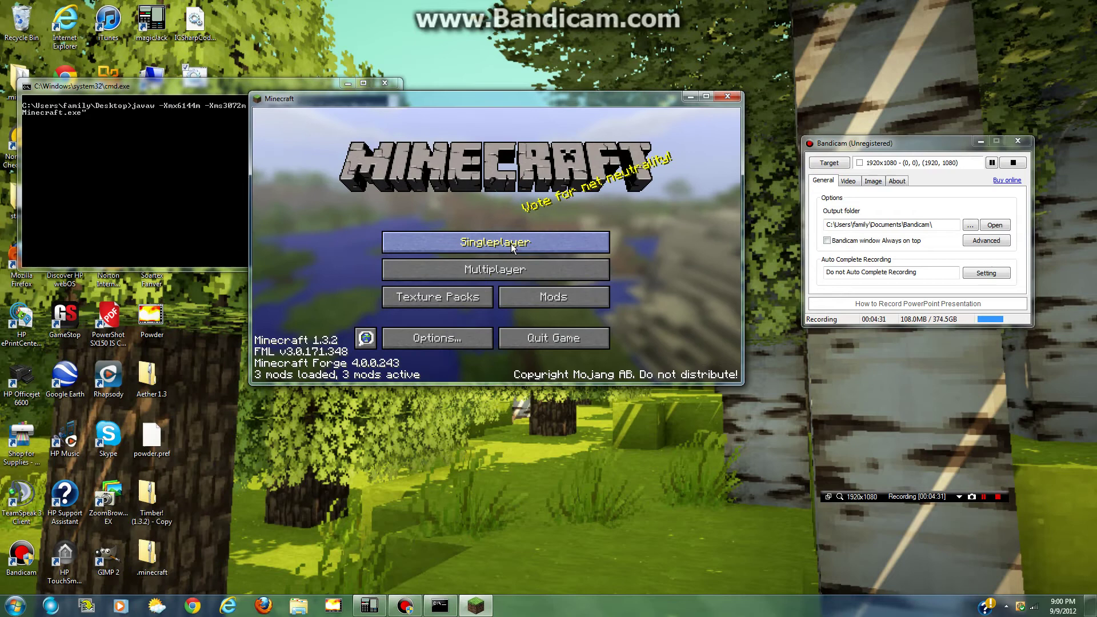
Step: Load the first New World in the singleplayer world list
left_click(494, 244)
left_click(484, 220)
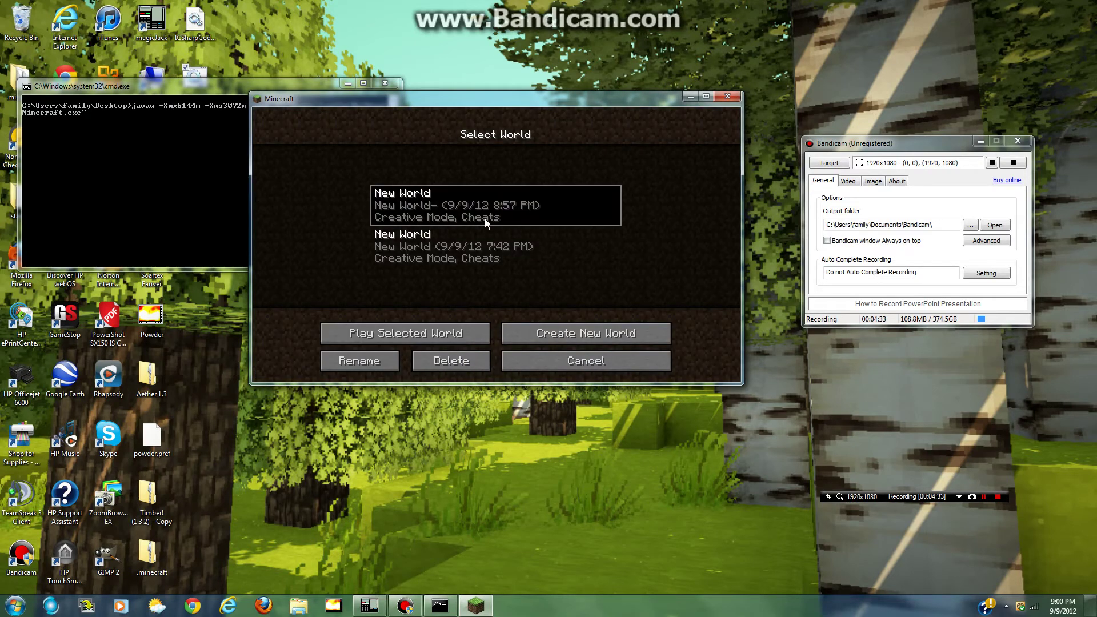
left_click(484, 216)
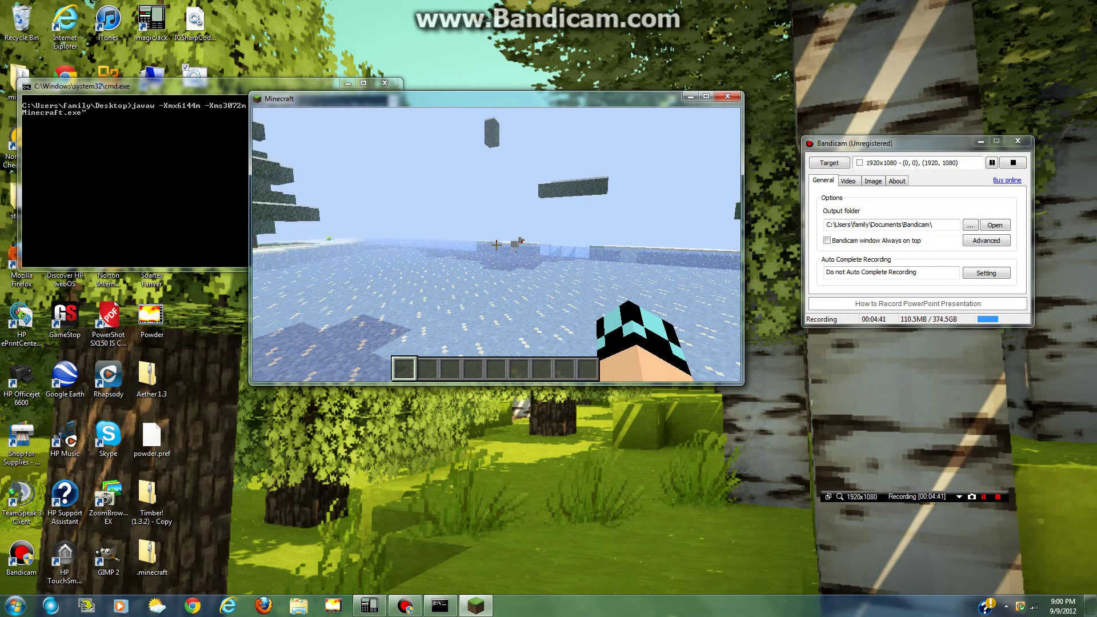
Step: Show the debug overlay with the profiler chart and examine the used and allocated memory, pausing and resuming the game
key("shift+F3")
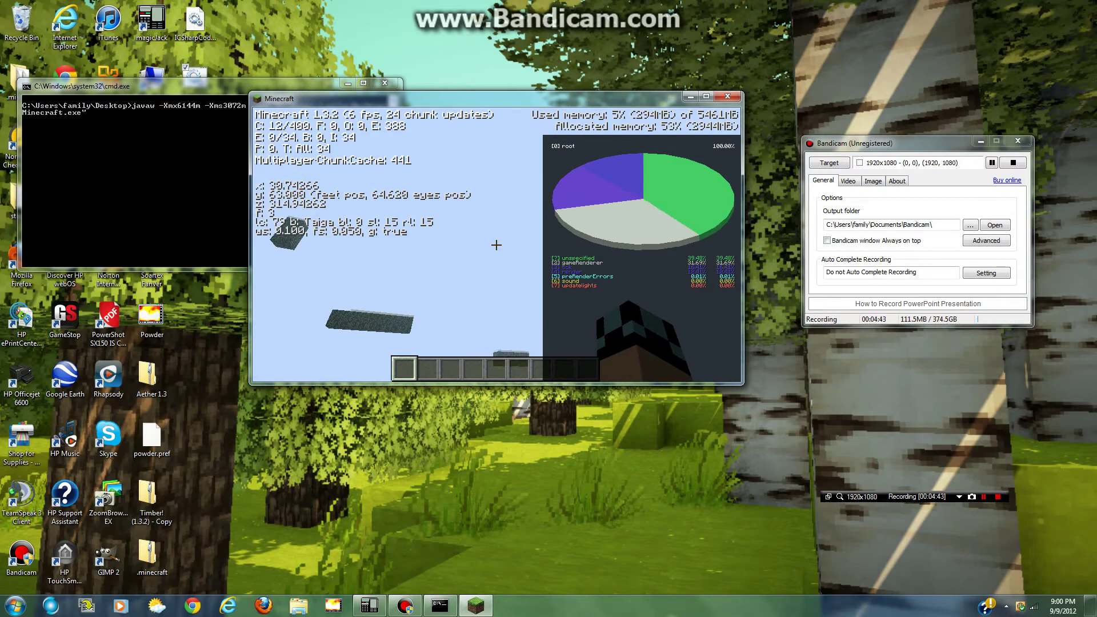
key("Escape")
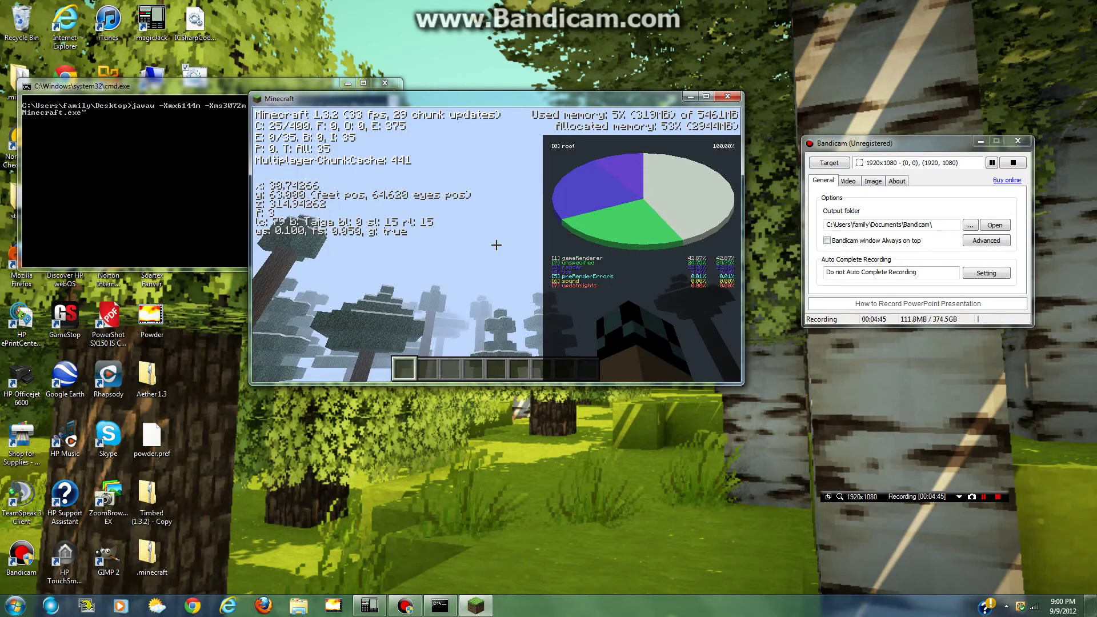
left_click(495, 196)
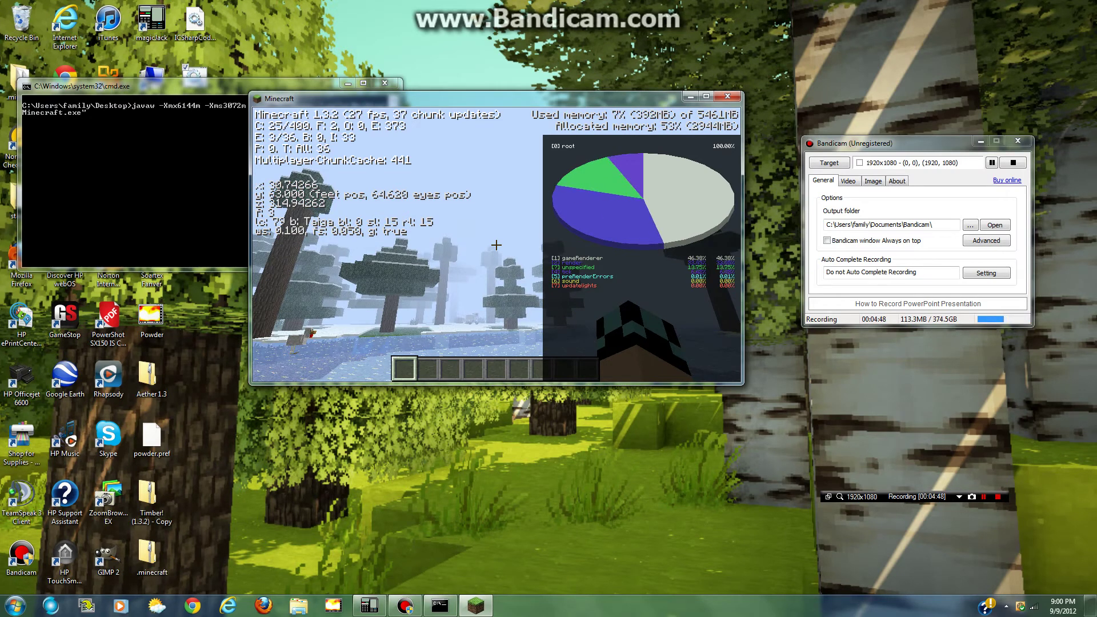
key("Escape")
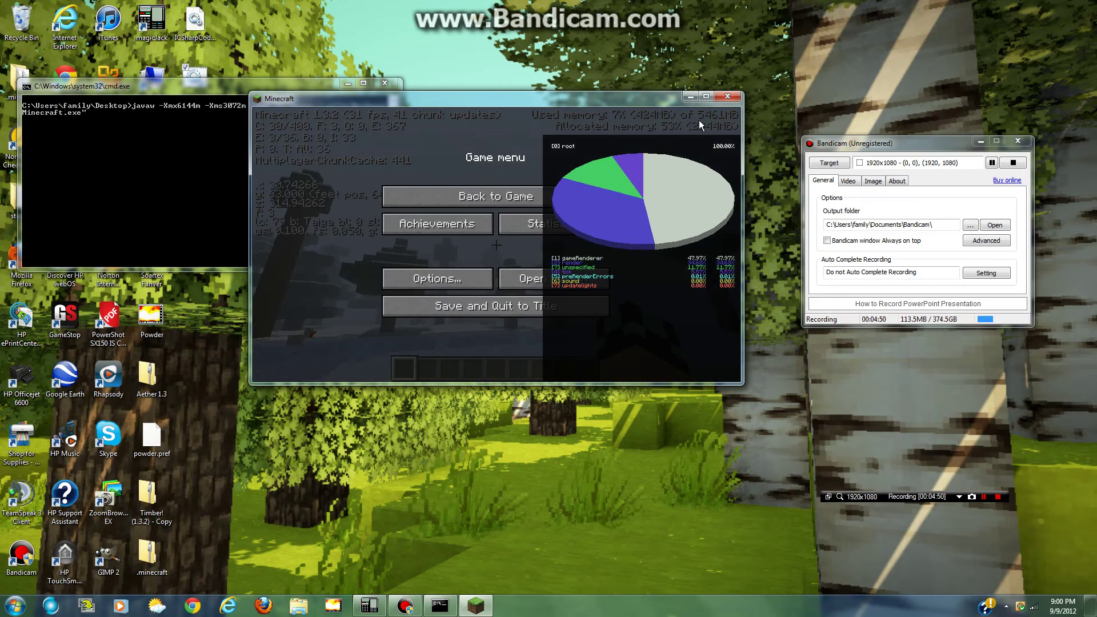
left_click(534, 196)
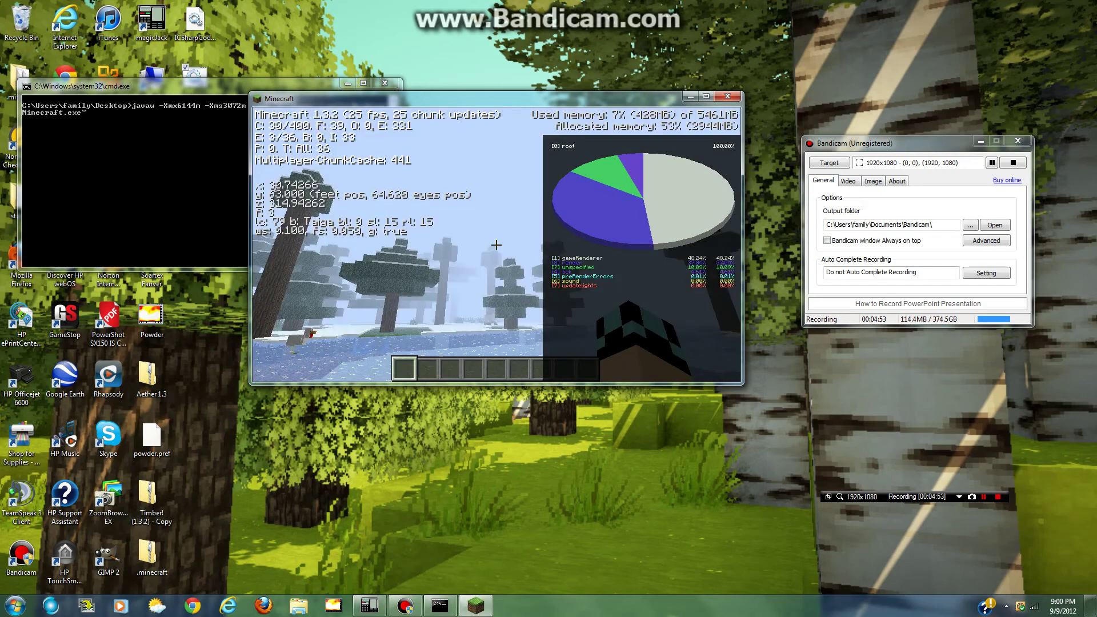
Step: Walk across the frozen lake and snowy forest with the debug overlay on to examine memory use, and pause the game
key("w")
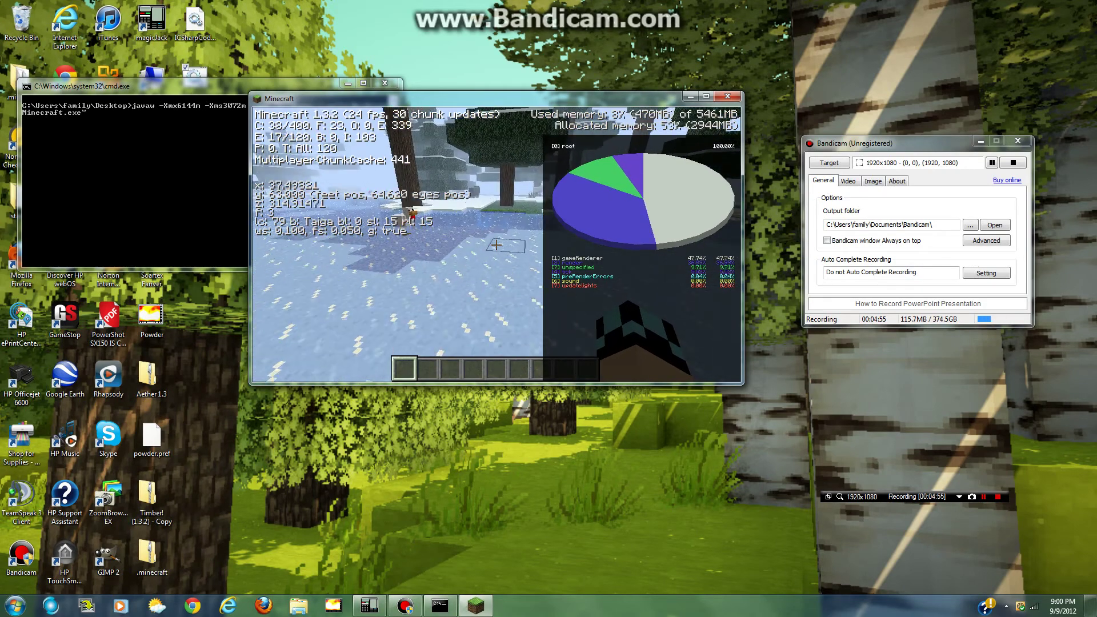
key("w")
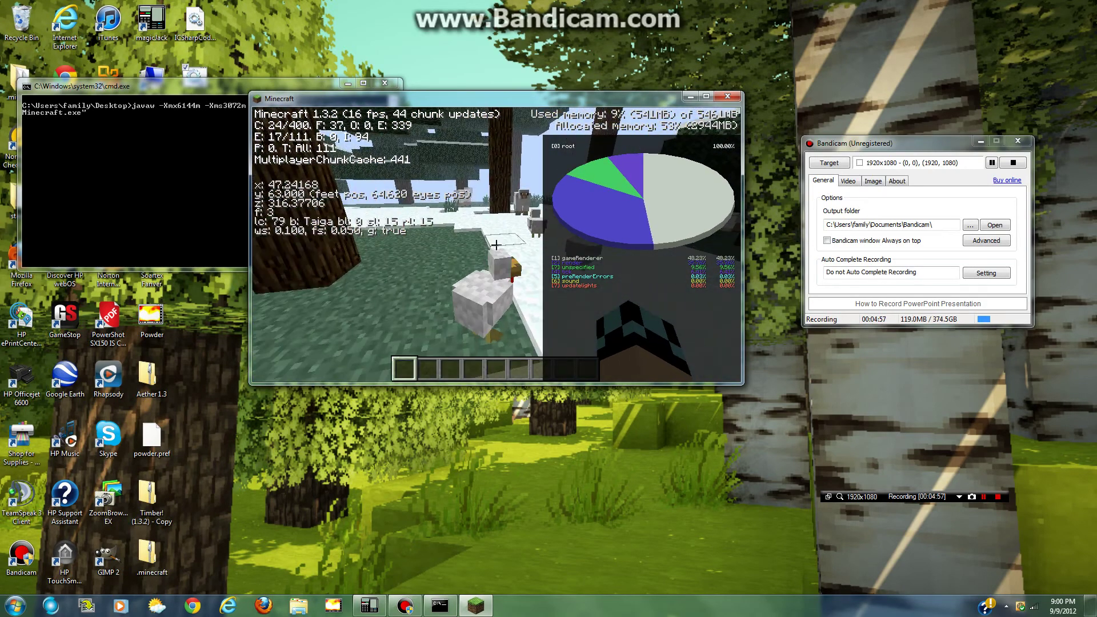
key("w")
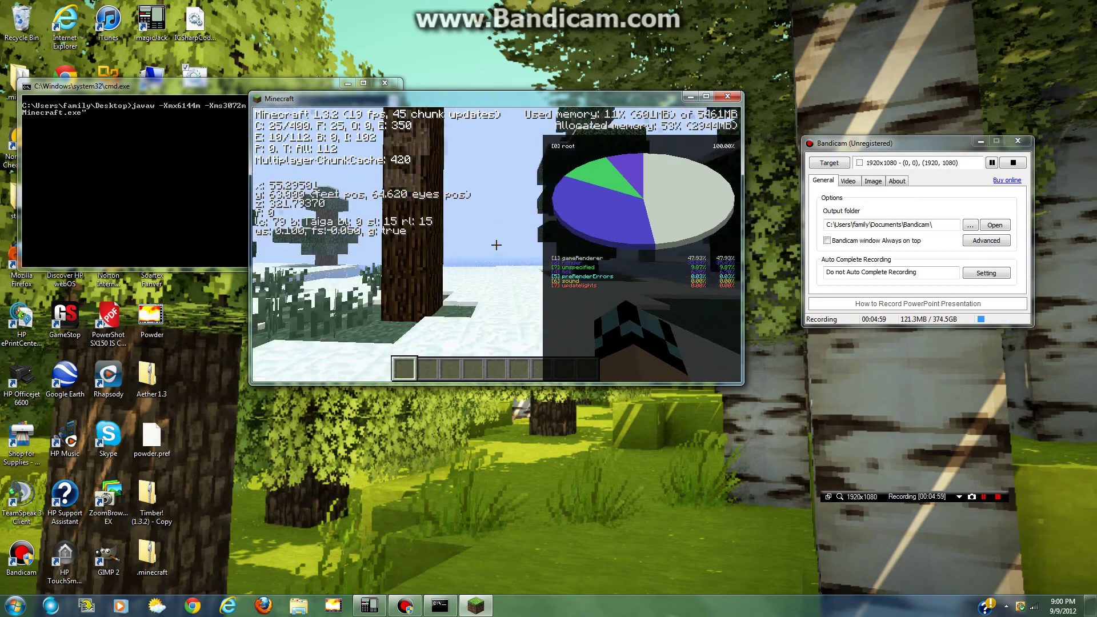
key("w")
key("Escape")
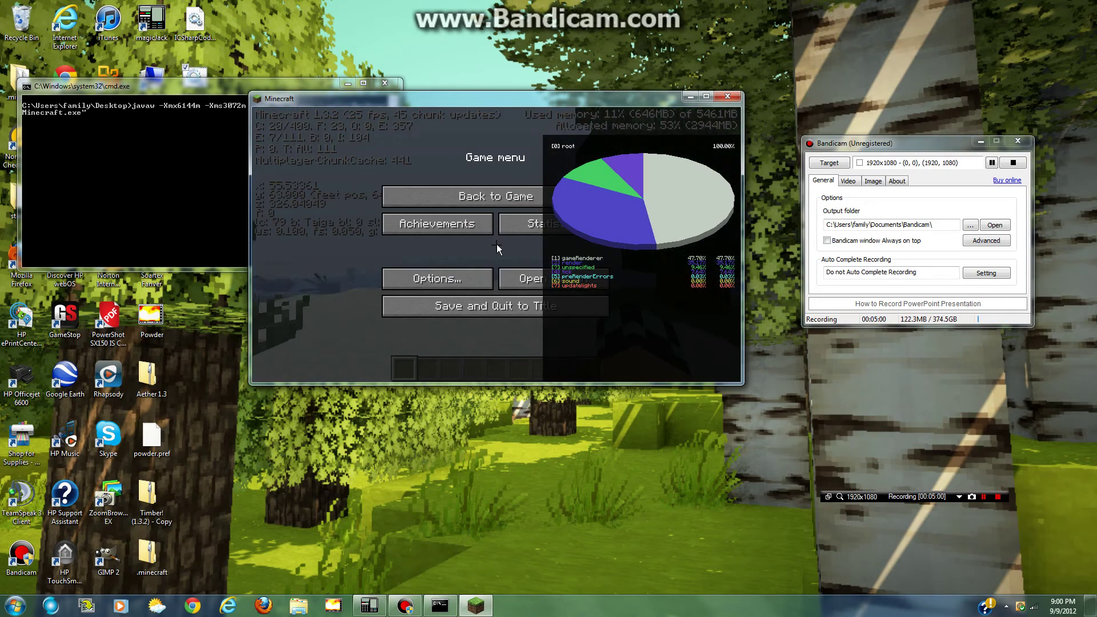
Step: Resume the game and hide the debug overlay with its profiler chart
left_click(491, 206)
key("w")
key("F3")
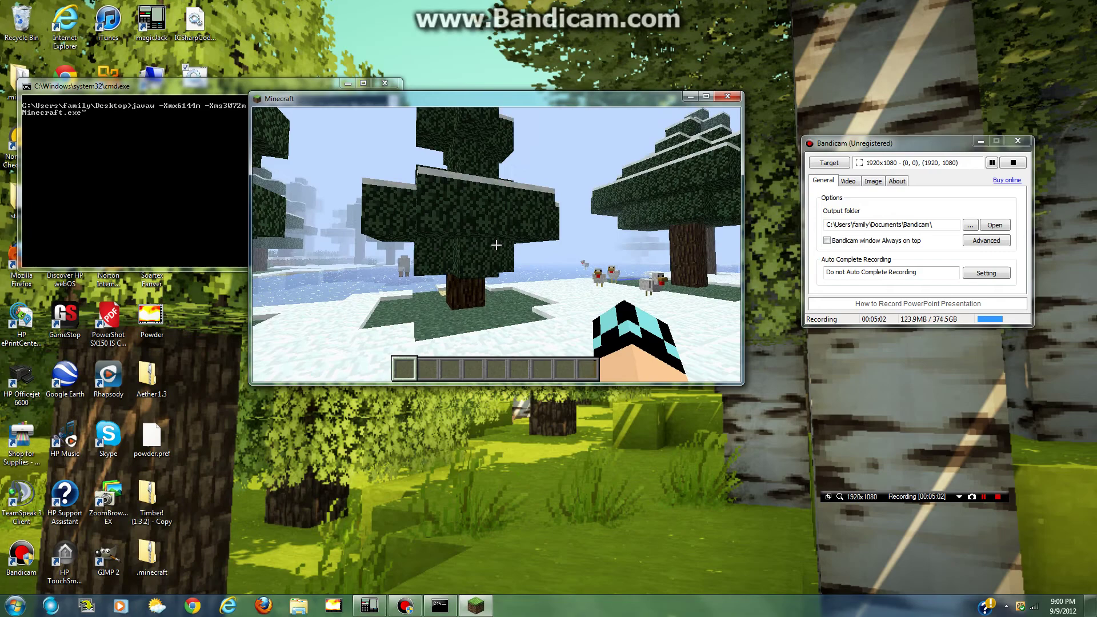
Step: Fly over the frozen lake and among the snowy trees to check how smoothly the world renders, and pause the game
key("w")
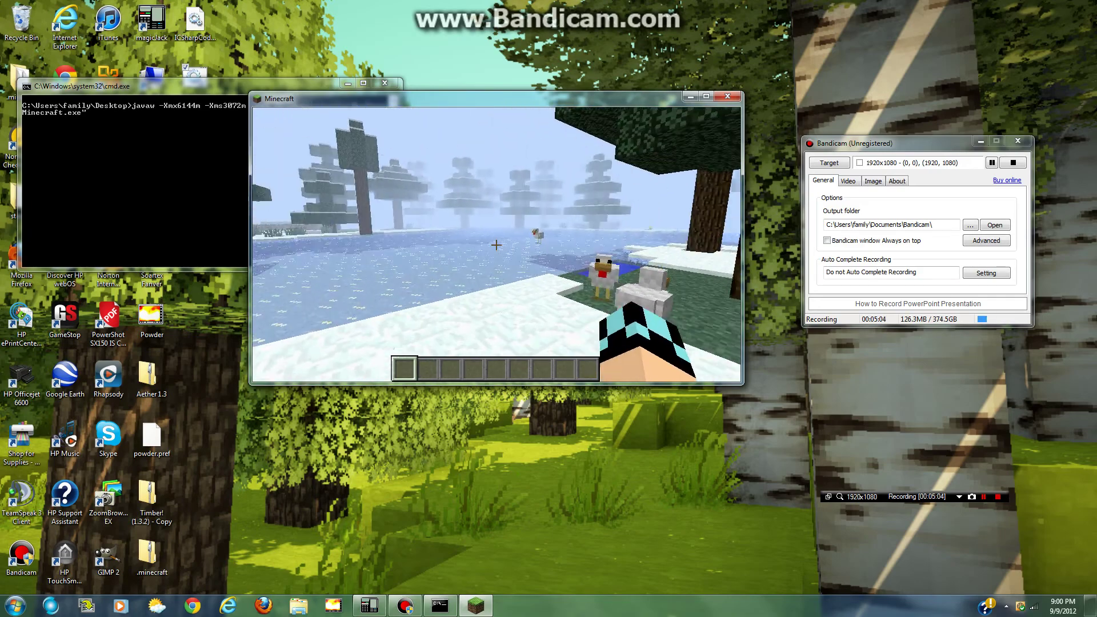
key("w")
key("space")
key("space")
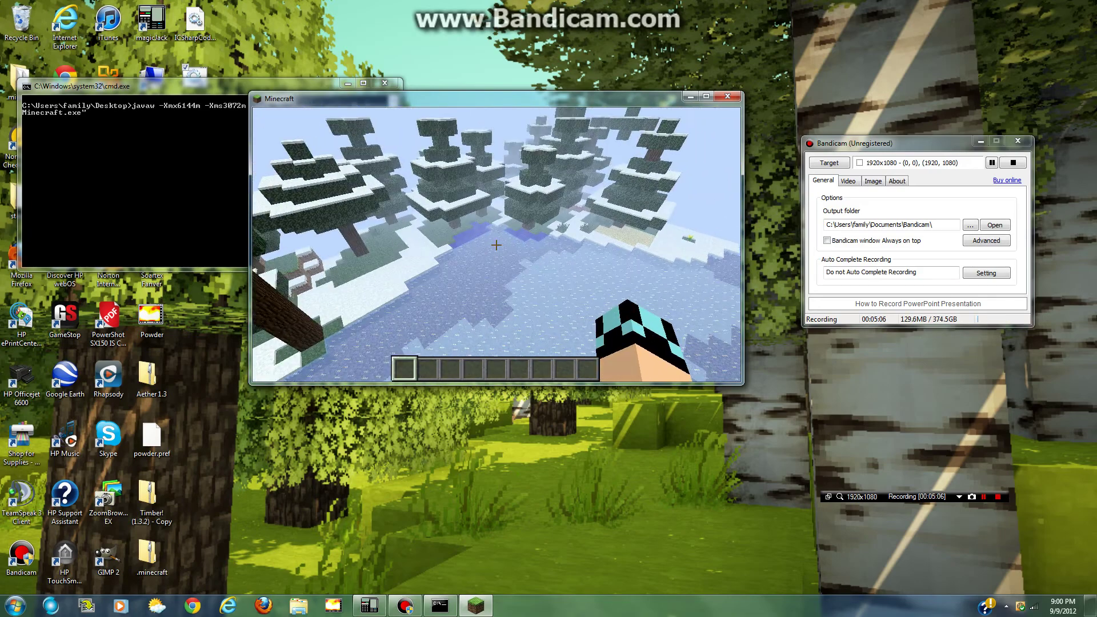
key("w")
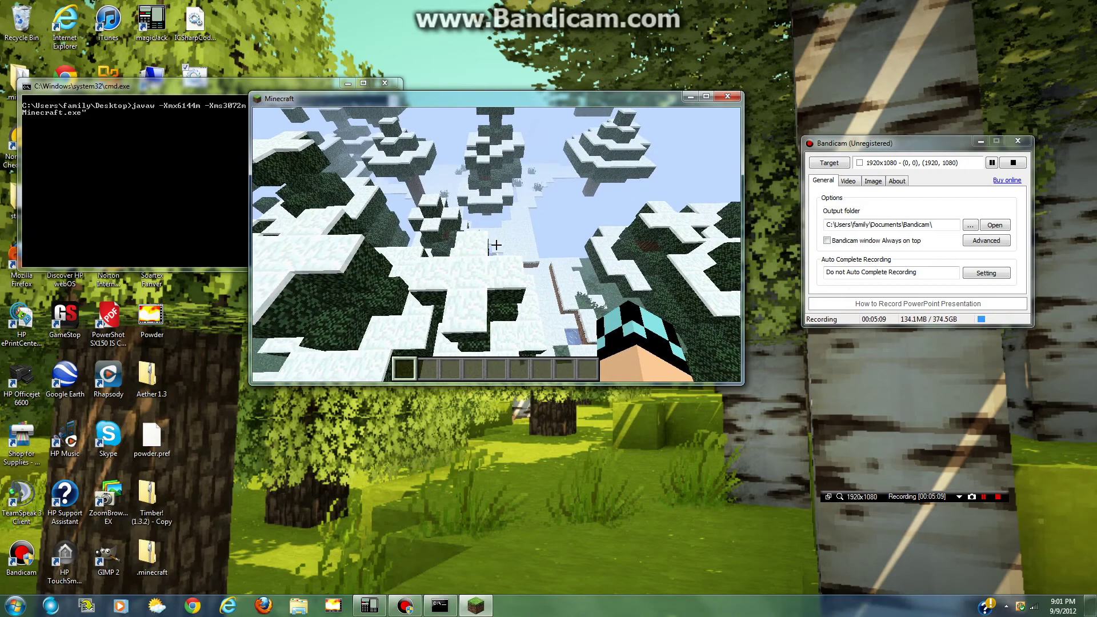
key("w")
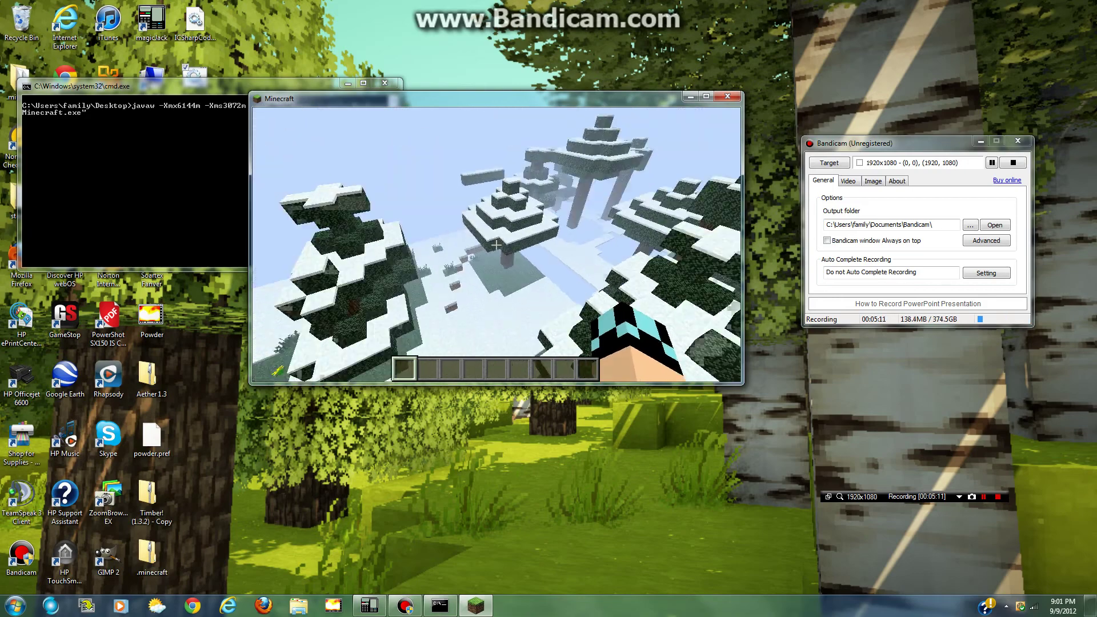
key("w")
key("shift")
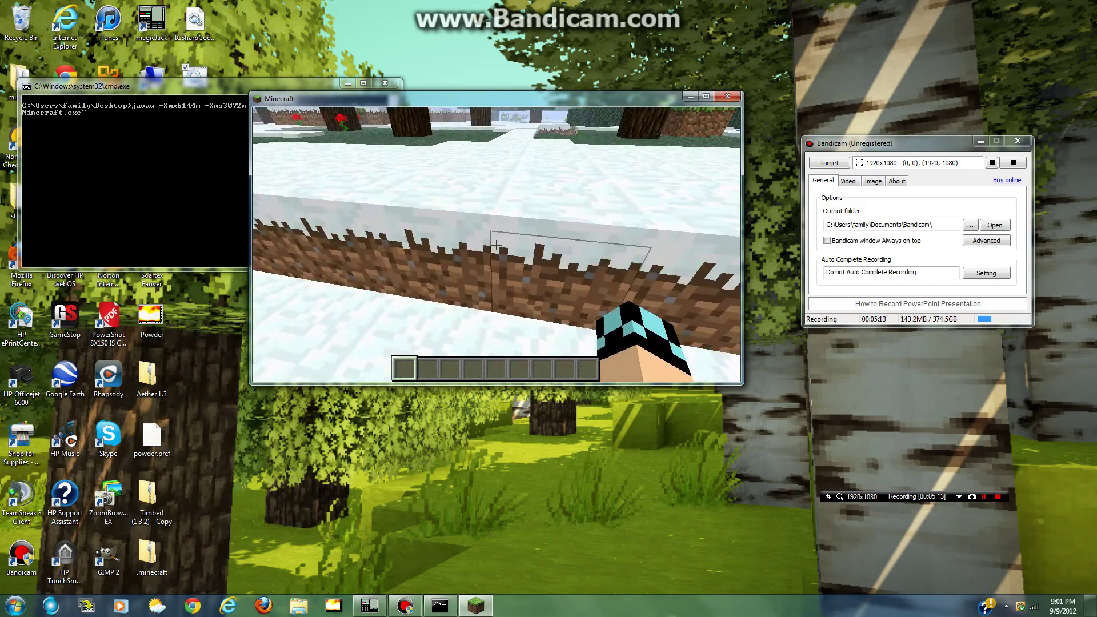
key("w")
key("space")
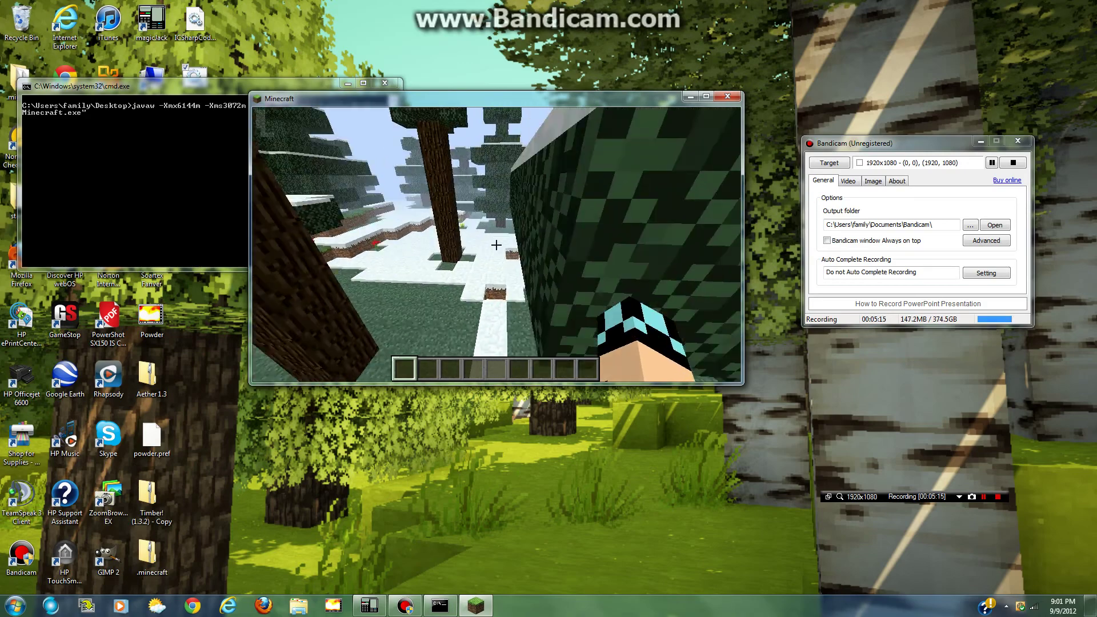
key("shift")
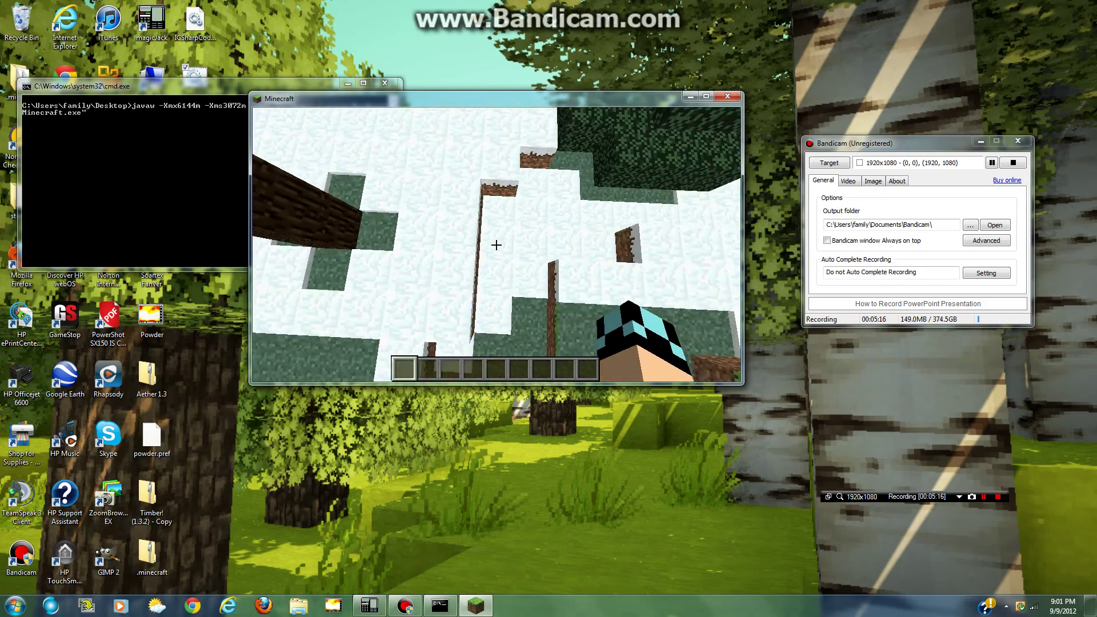
key("w")
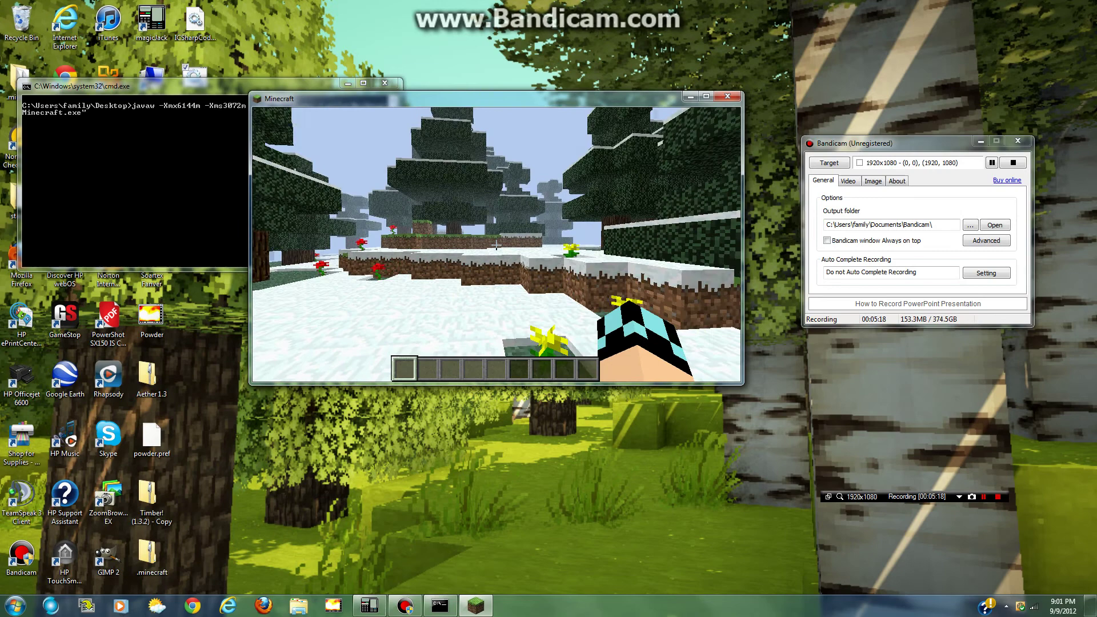
key("Escape")
key("Escape")
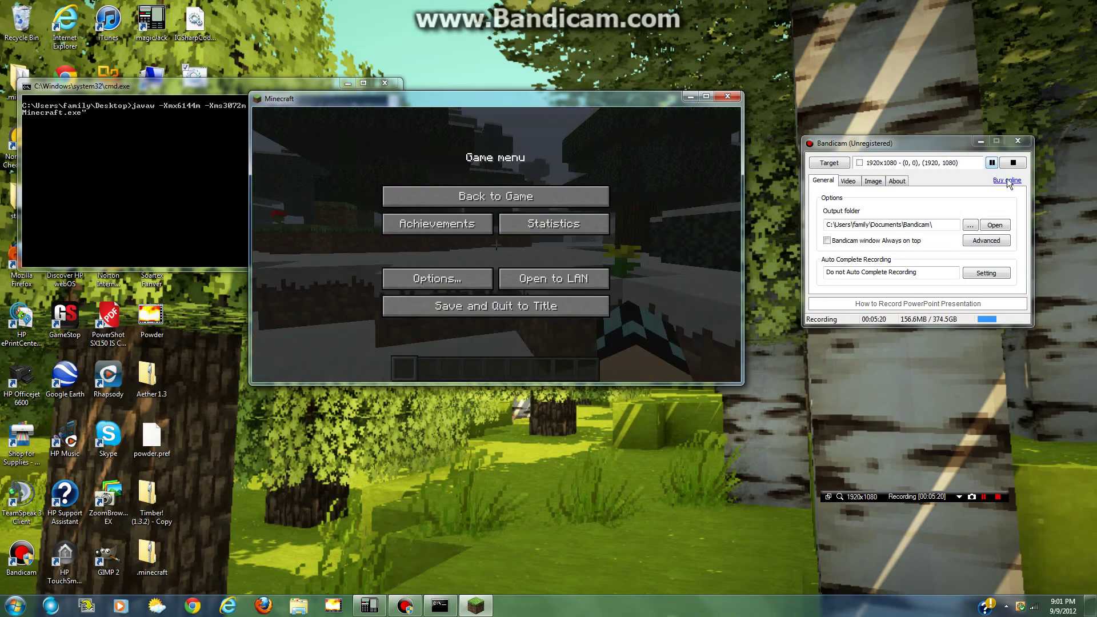